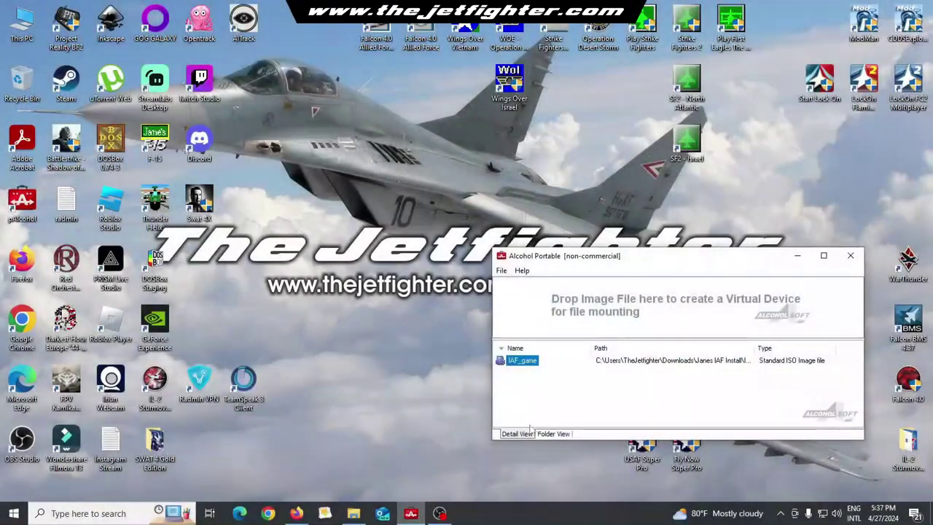
Step: Mount the IAF_game image on a virtual drive, run Jauto.exe from the disc and minimize the mounting window
{"action": "right_click", "coordinate": [529, 361]}
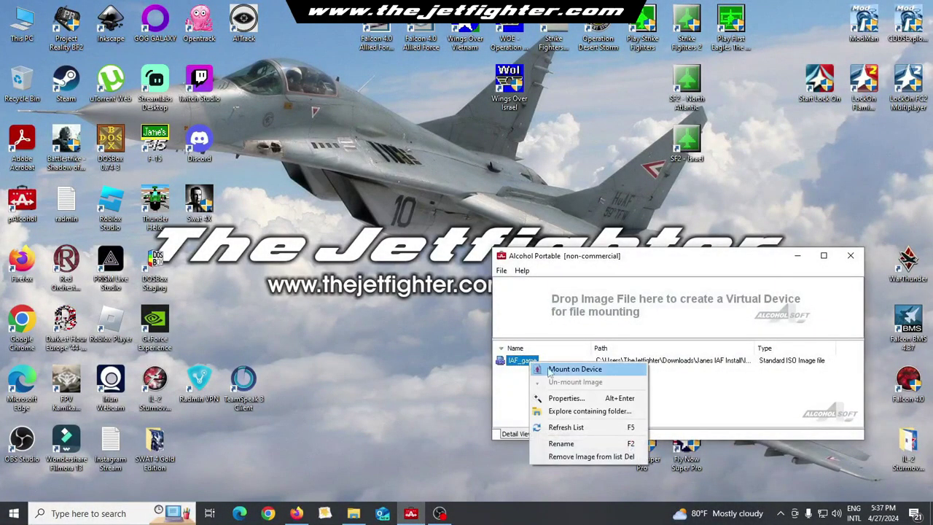
{"action": "left_click", "coordinate": [559, 372]}
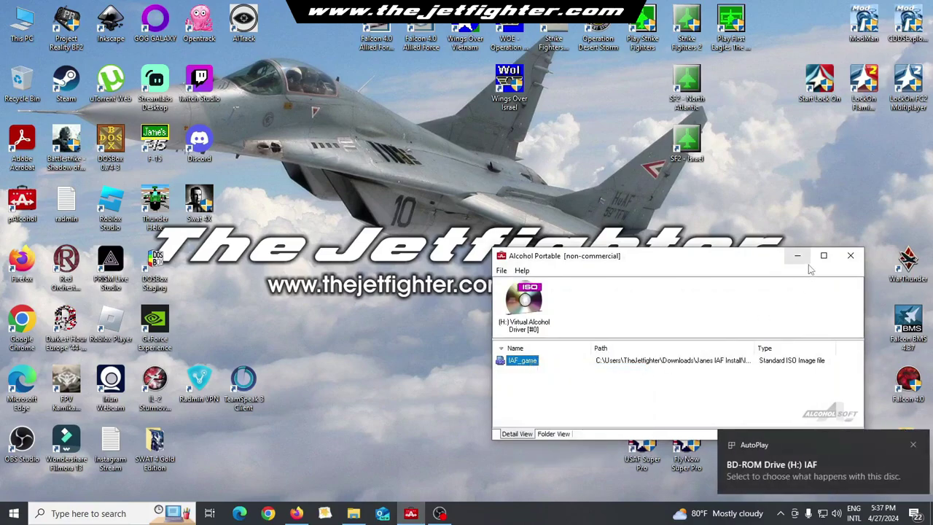
{"action": "left_click", "coordinate": [797, 462]}
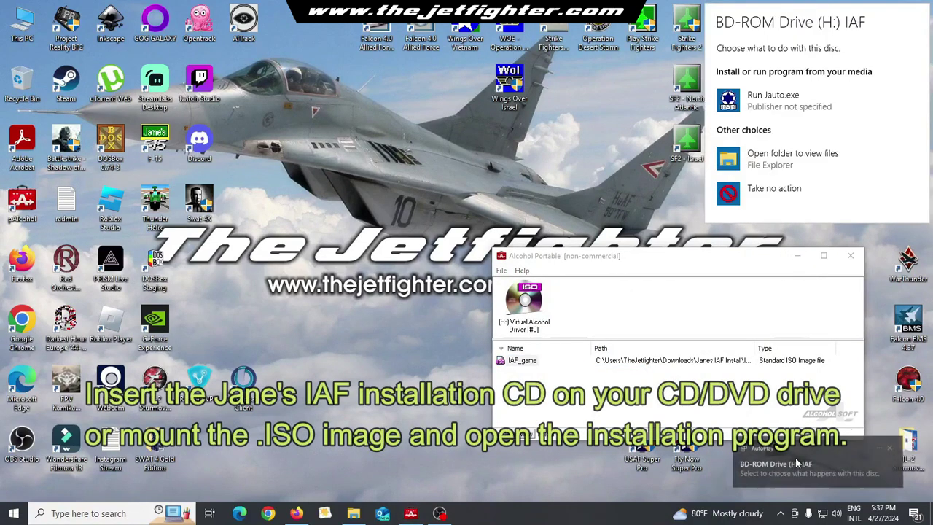
{"action": "left_click", "coordinate": [779, 102]}
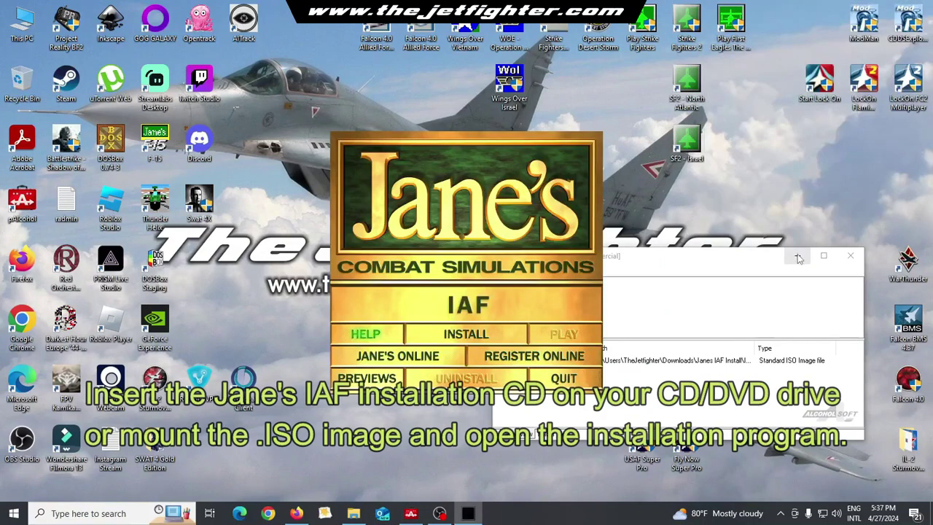
{"action": "left_click", "coordinate": [797, 256]}
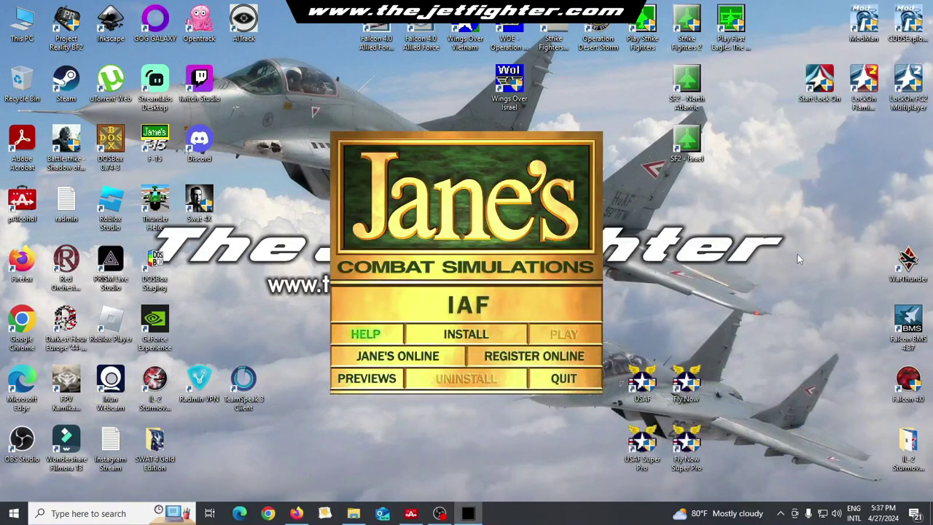
Step: Run the Full Install (635 Mb) of IAF to C:\Janes\IAF and accept the desktop shortcut
{"action": "left_click", "coordinate": [473, 335]}
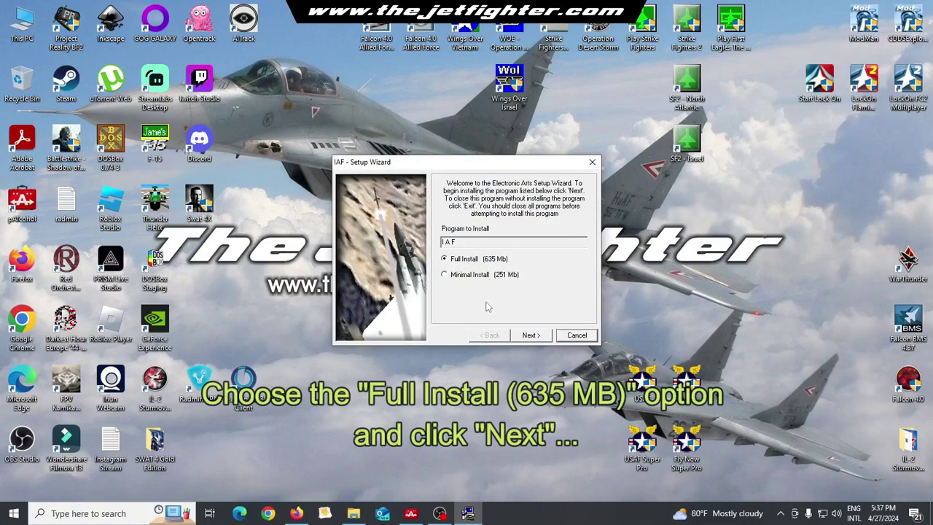
{"action": "left_click", "coordinate": [531, 335]}
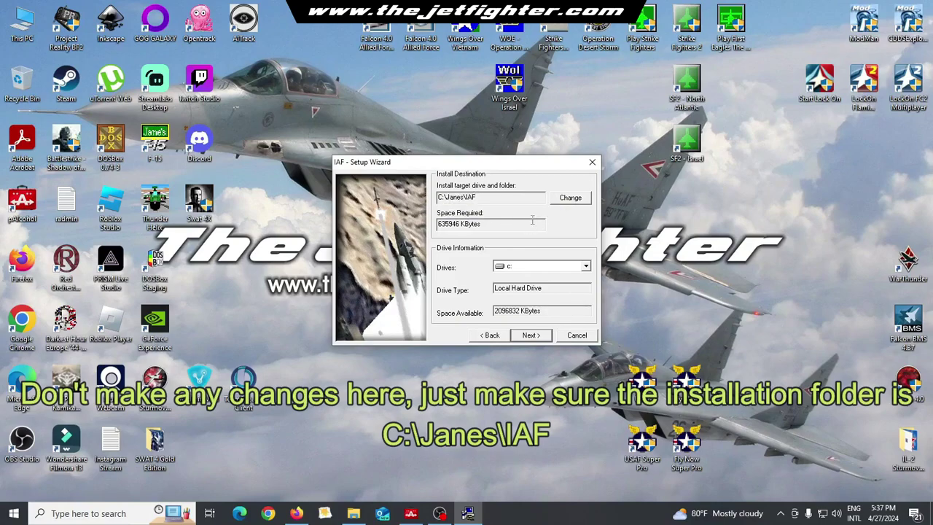
{"action": "left_click", "coordinate": [531, 335]}
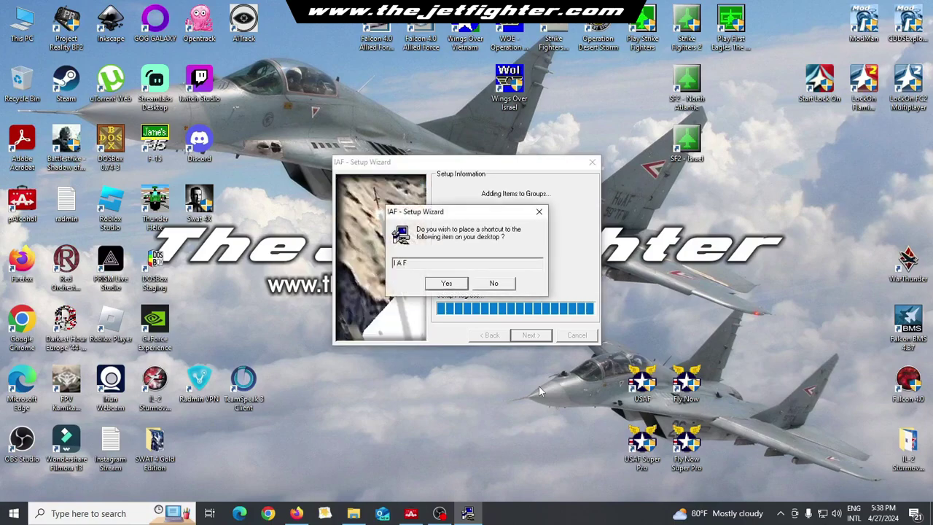
{"action": "left_click", "coordinate": [443, 284]}
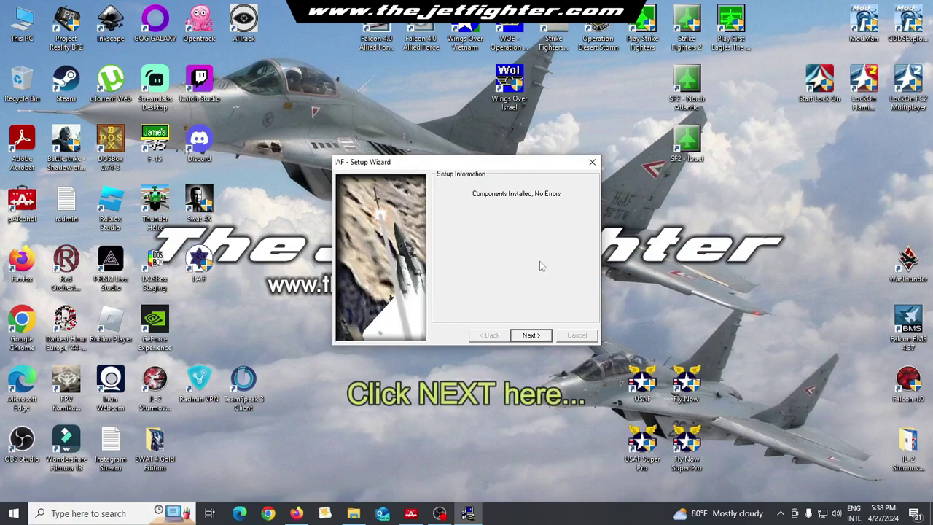
Step: Complete the IAF setup wizard without installing DirectX or Indeo
{"action": "left_click", "coordinate": [538, 337]}
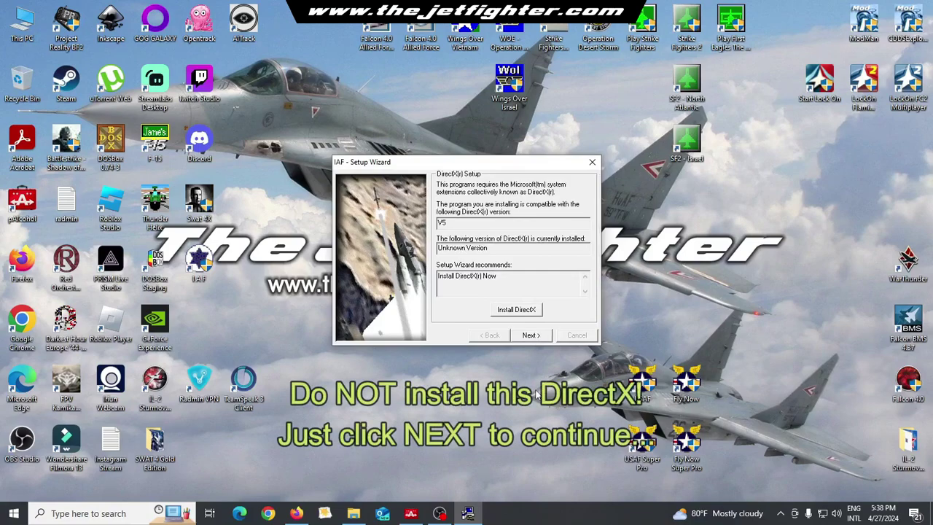
{"action": "left_click", "coordinate": [534, 337]}
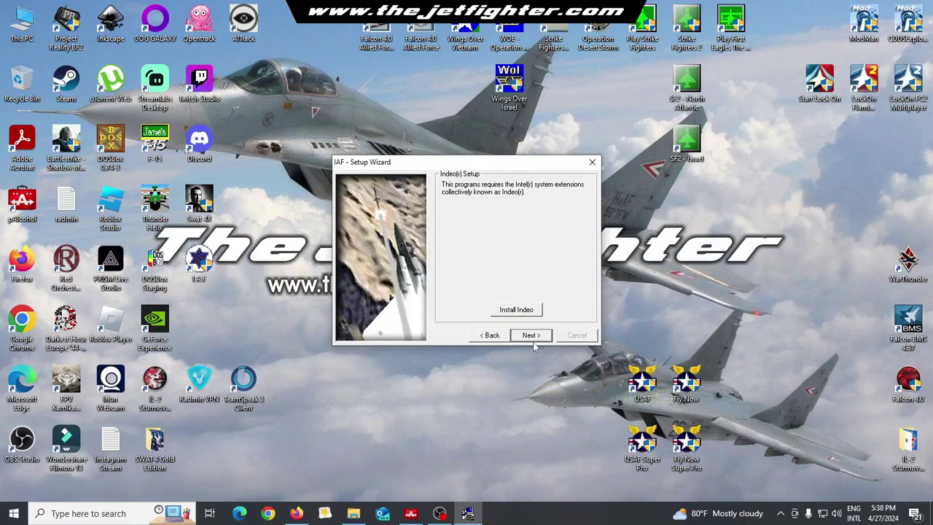
{"action": "left_click", "coordinate": [533, 337]}
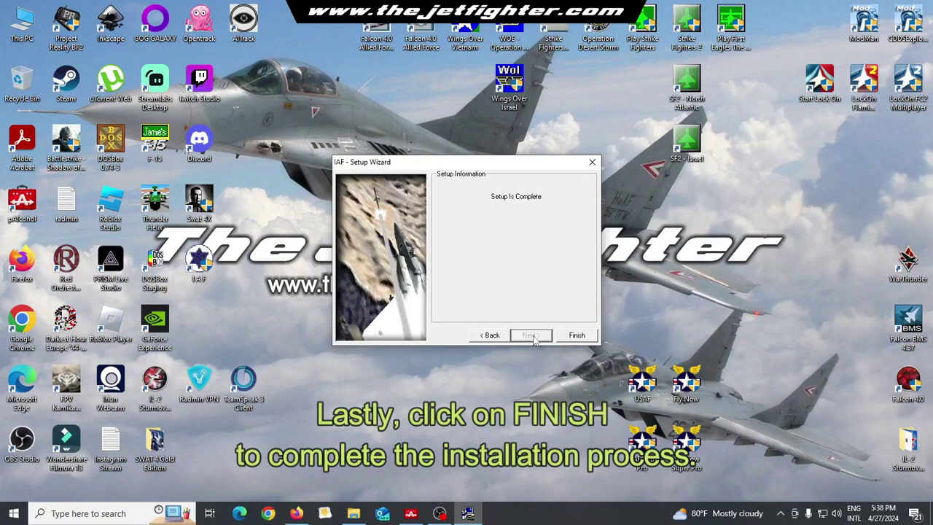
{"action": "left_click", "coordinate": [577, 335]}
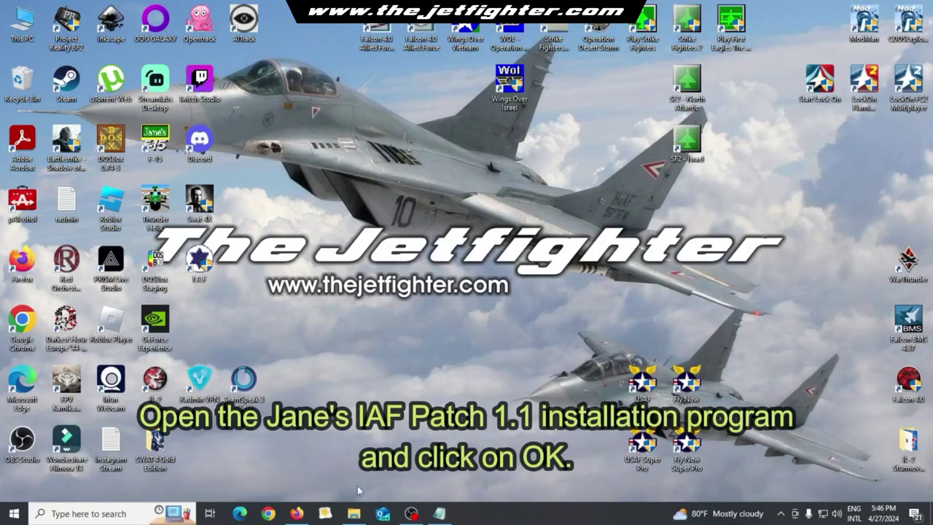
Step: Launch the IAF v1.1 patch program from the Janes IAF Install folder and agree to the update
{"action": "left_click", "coordinate": [353, 515]}
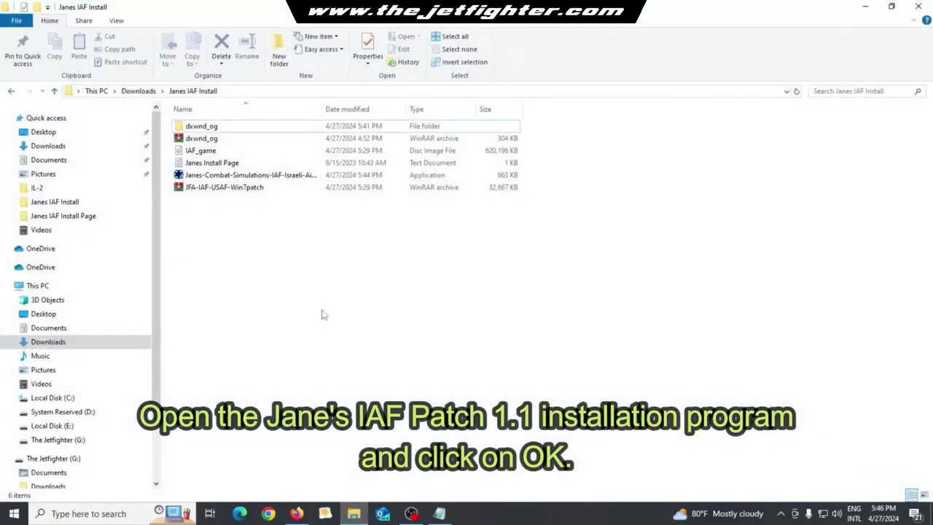
{"action": "double_click", "coordinate": [272, 179]}
{"action": "left_click", "coordinate": [513, 291]}
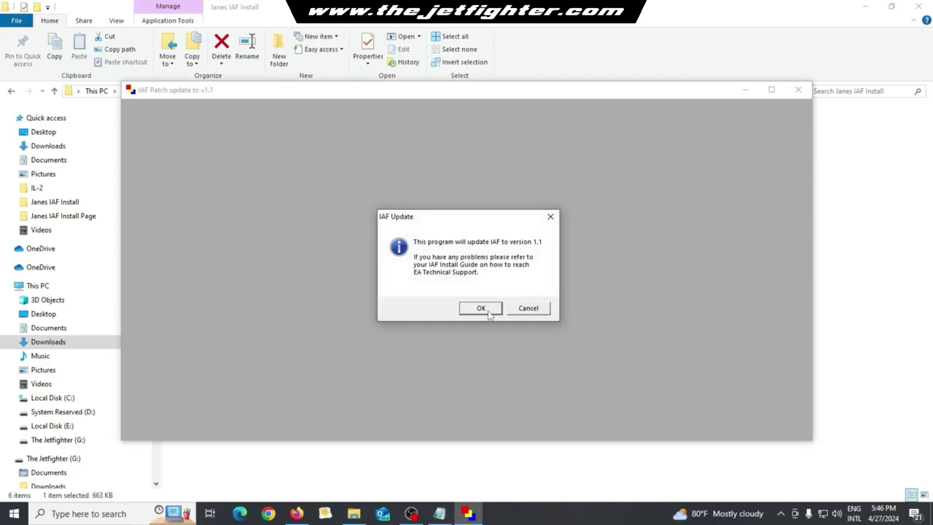
{"action": "left_click", "coordinate": [487, 309]}
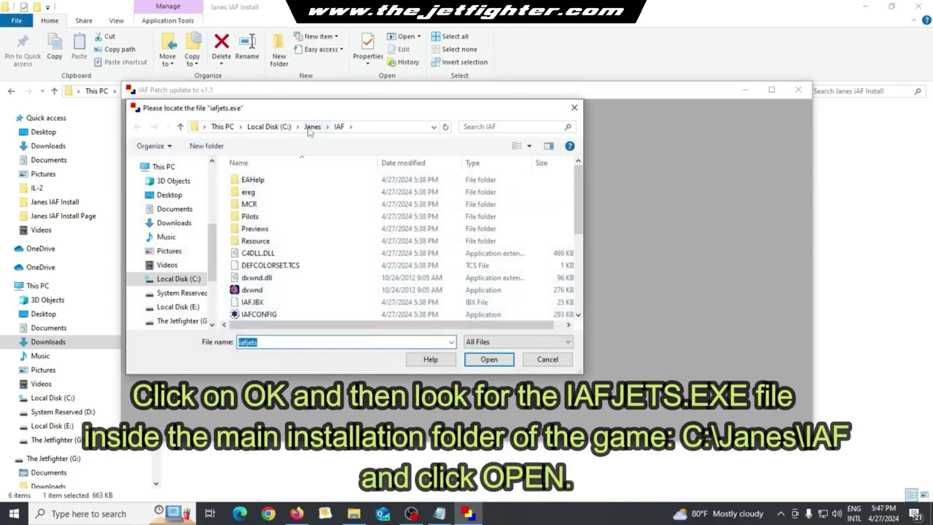
Step: Locate the IAFJETS application in C:\Janes\IAF and open it as the file to patch
{"action": "left_click", "coordinate": [312, 126]}
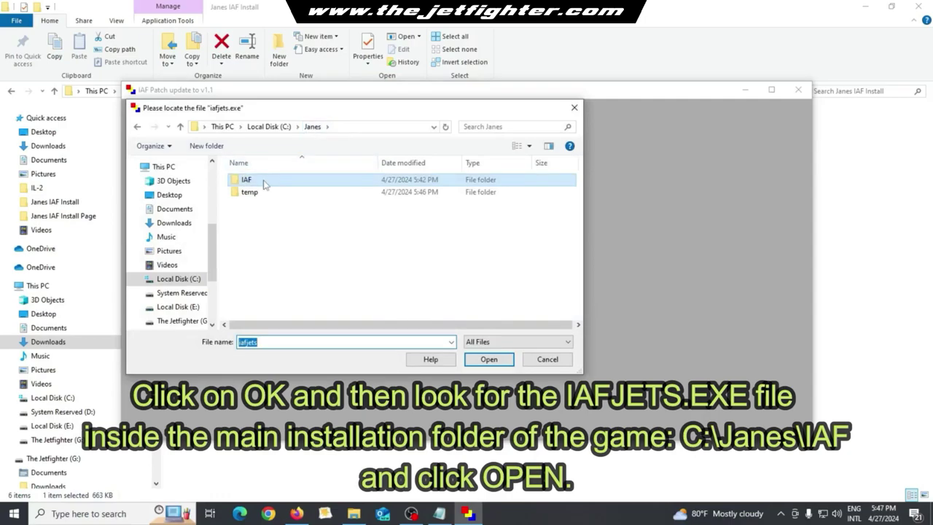
{"action": "left_click", "coordinate": [269, 126]}
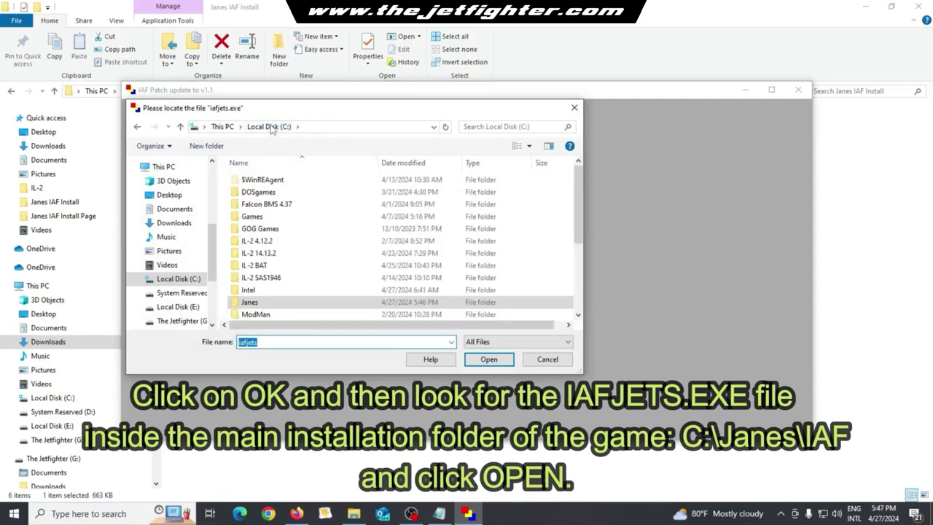
{"action": "double_click", "coordinate": [261, 301]}
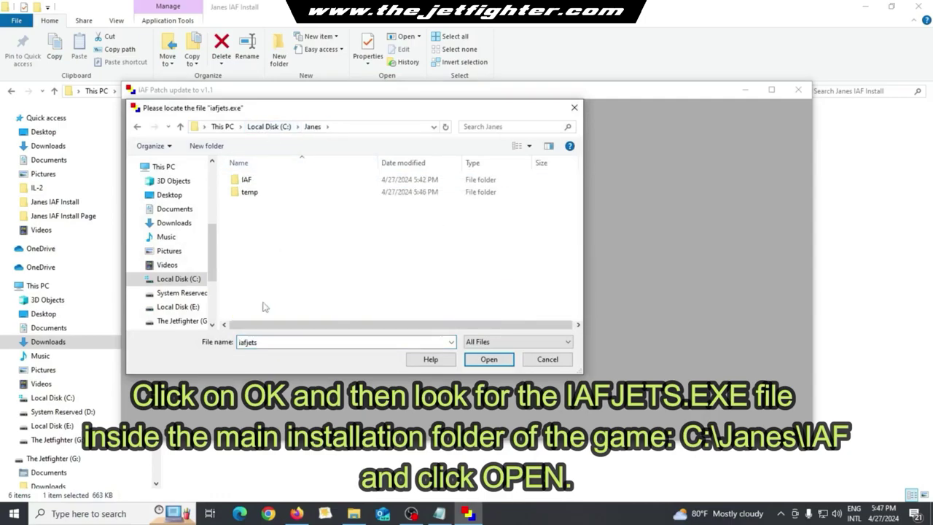
{"action": "double_click", "coordinate": [255, 183]}
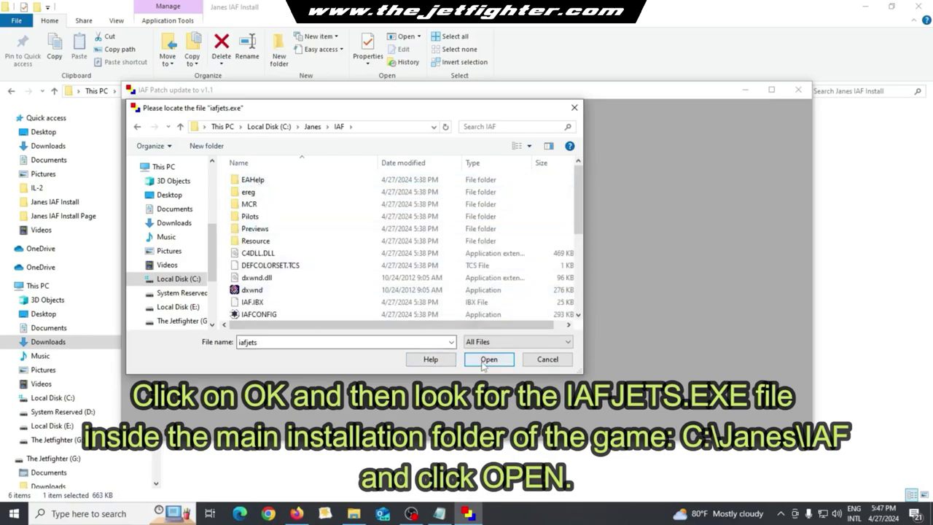
{"action": "scroll", "coordinate": [340, 288], "scroll_direction": "down", "scroll_amount": 3}
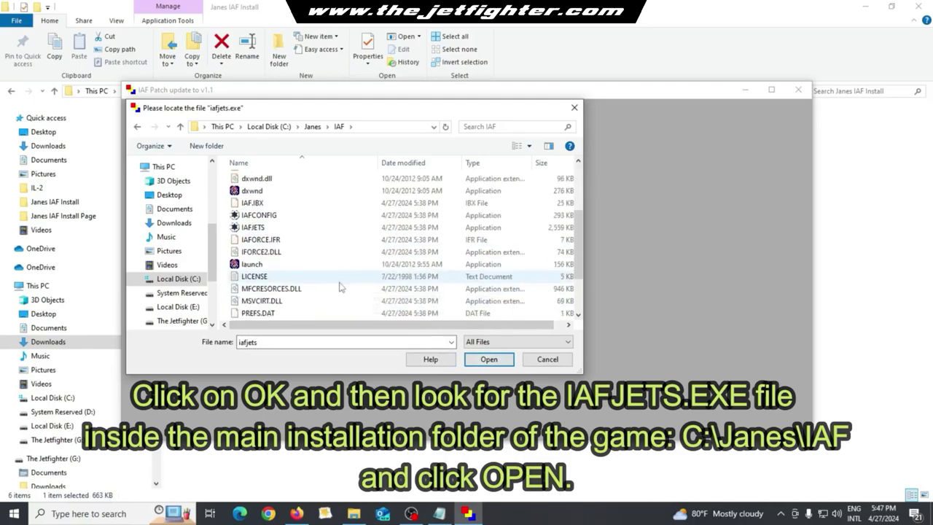
{"action": "left_click", "coordinate": [277, 230]}
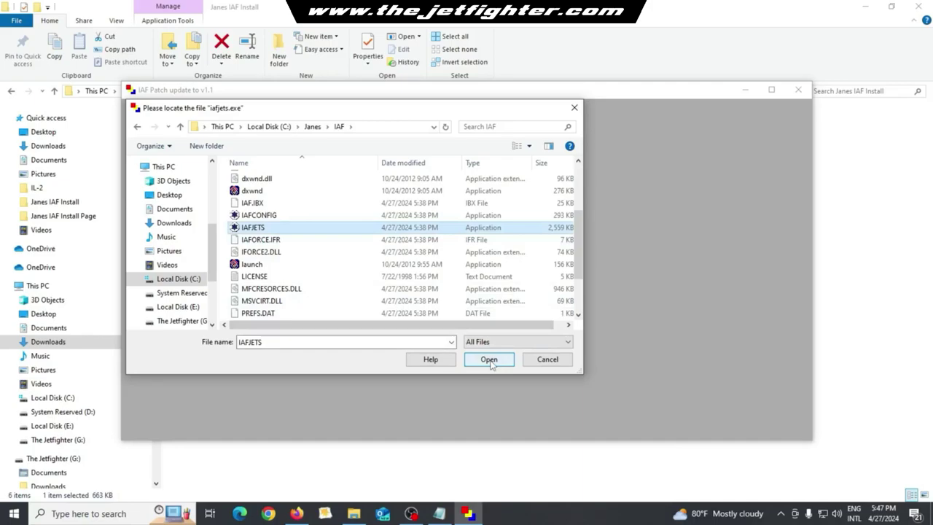
{"action": "left_click", "coordinate": [489, 360]}
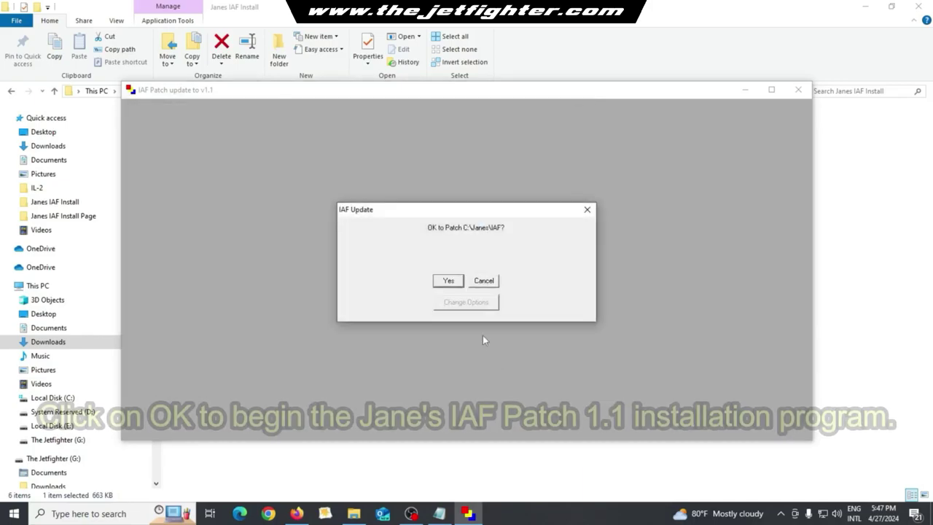
Step: Apply the v1.1 patch to C:\Janes\IAF, dismiss the completion message and minimize the folder window
{"action": "left_click", "coordinate": [449, 280]}
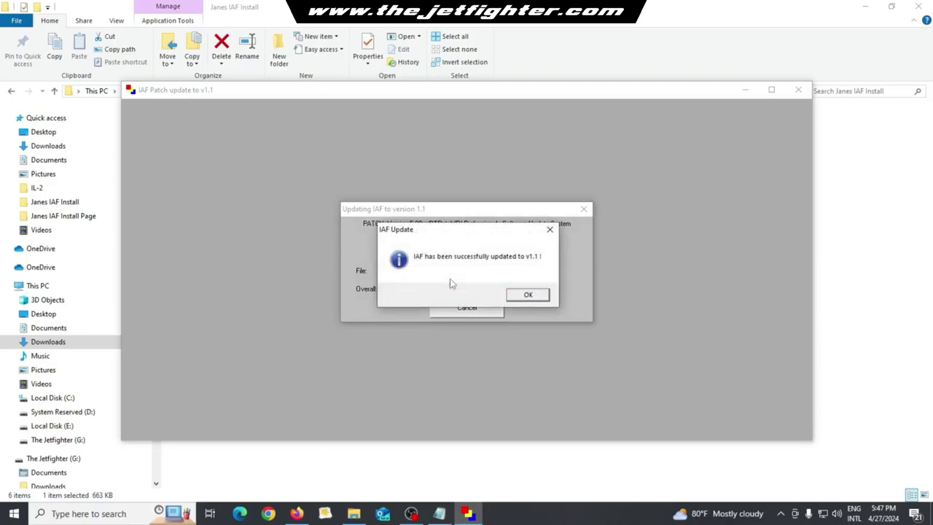
{"action": "left_click", "coordinate": [525, 295]}
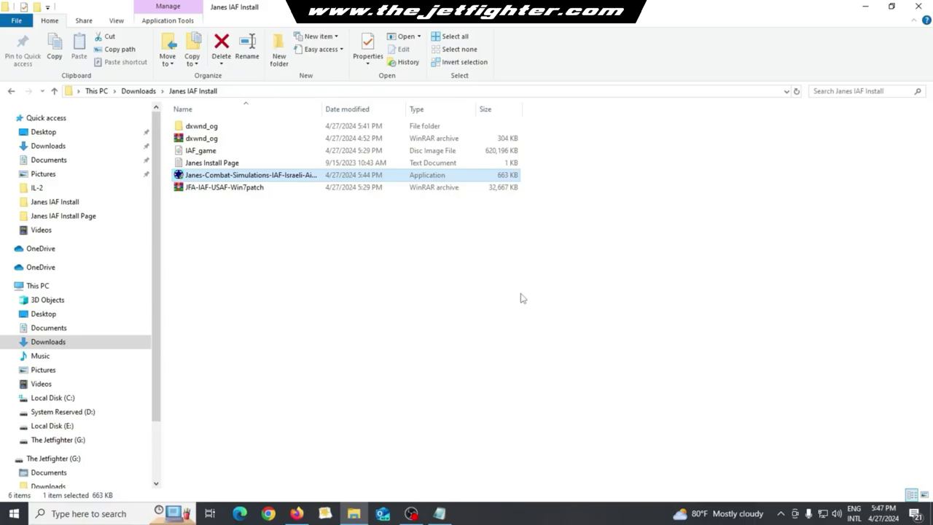
{"action": "left_click", "coordinate": [865, 7]}
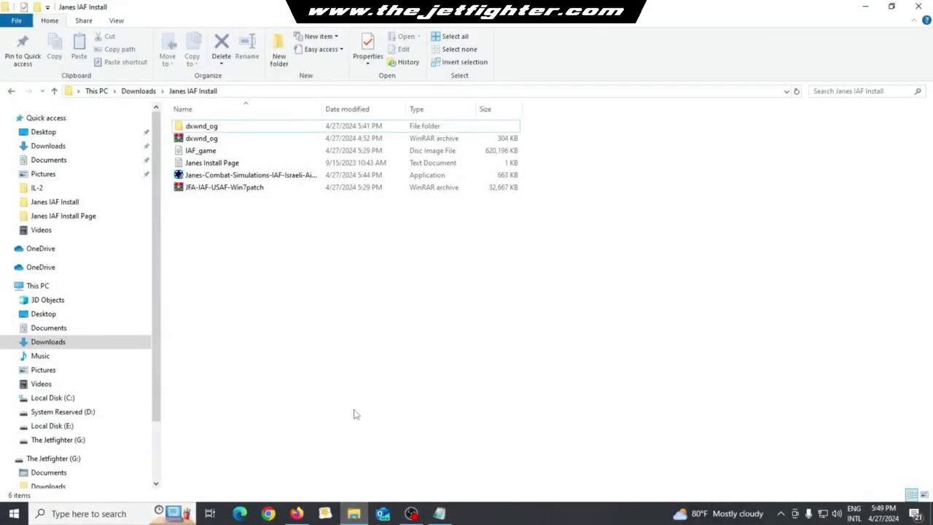
Step: Extract the JFA-IAF-USAF-Win7patch archive into its own folder and open the JITP folder inside it
{"action": "right_click", "coordinate": [226, 191]}
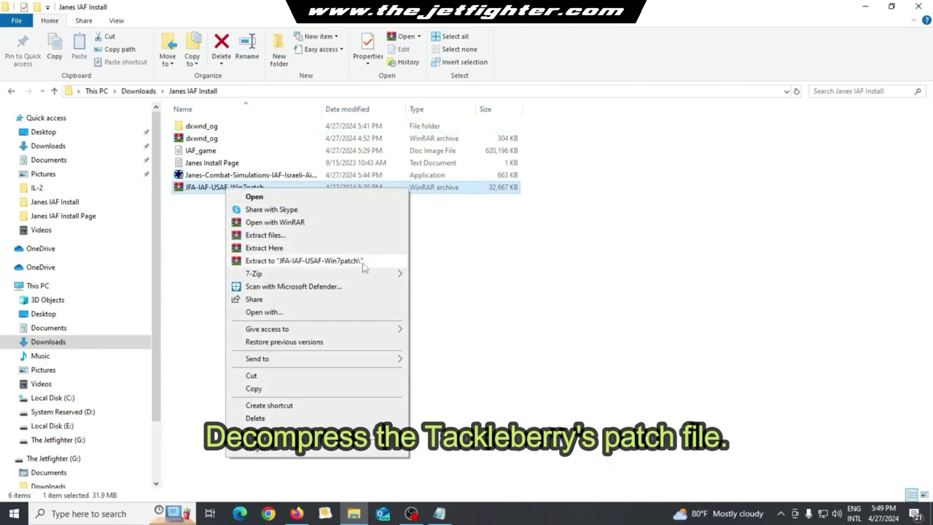
{"action": "left_click", "coordinate": [306, 260]}
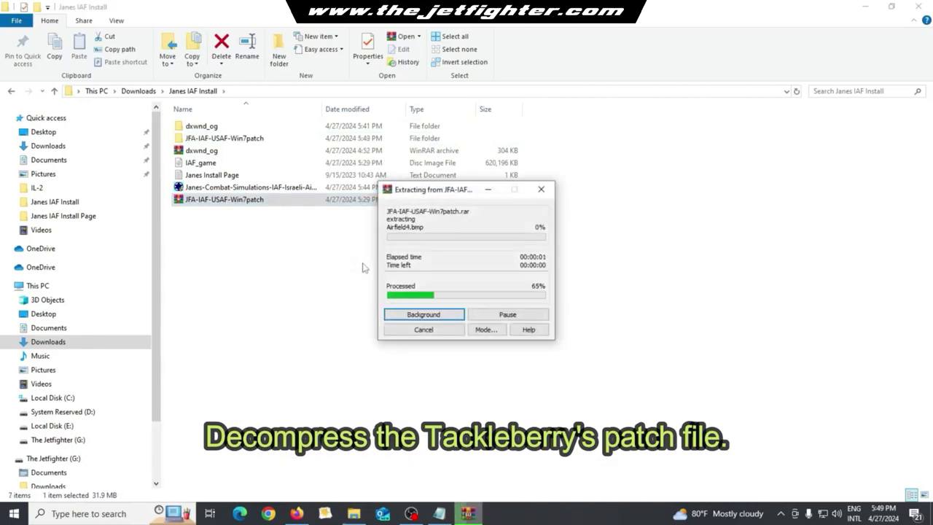
{"action": "double_click", "coordinate": [258, 139]}
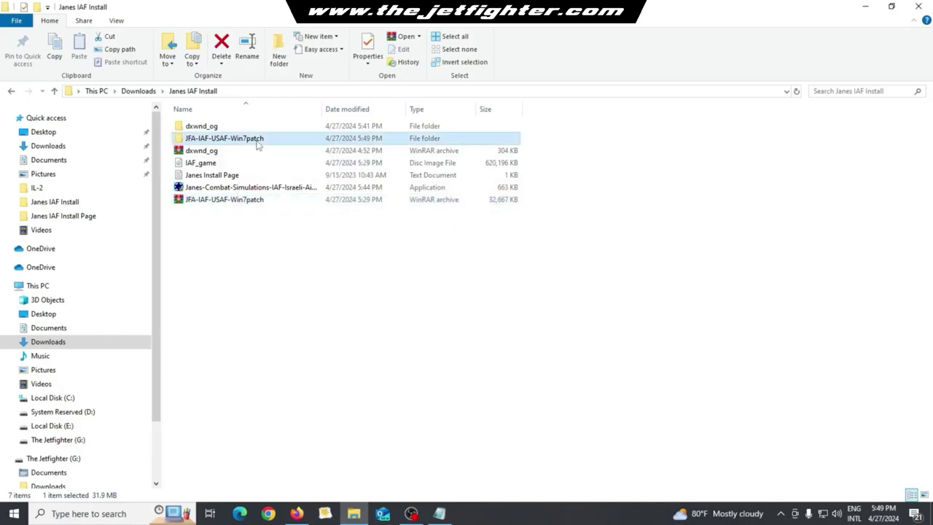
{"action": "double_click", "coordinate": [246, 130]}
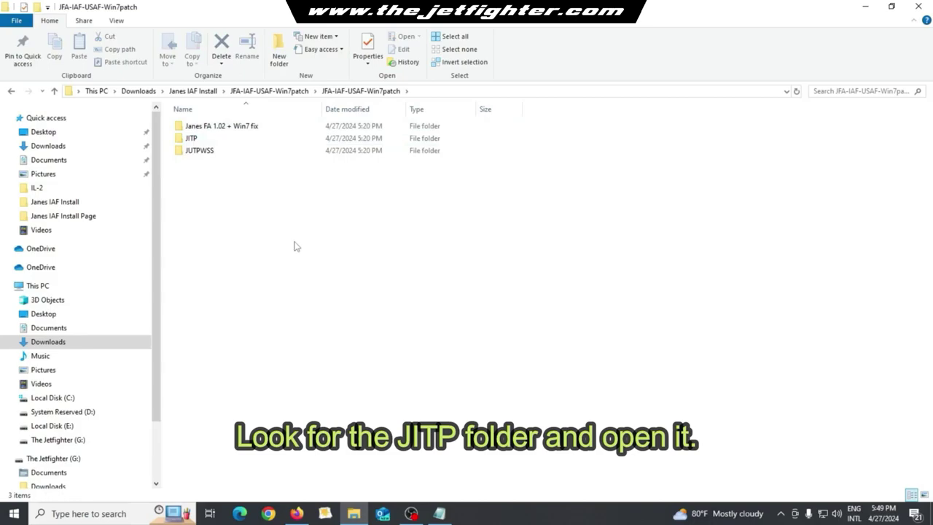
{"action": "left_click", "coordinate": [196, 143]}
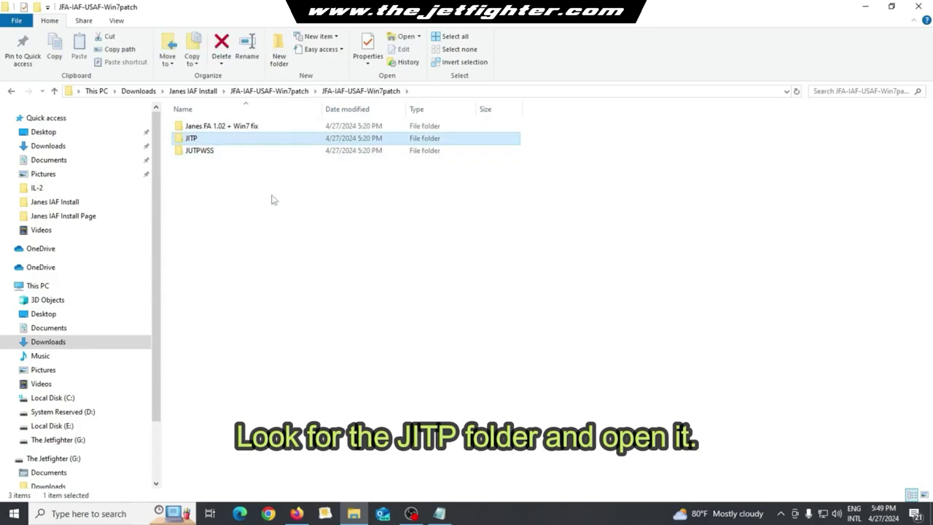
{"action": "double_click", "coordinate": [239, 140]}
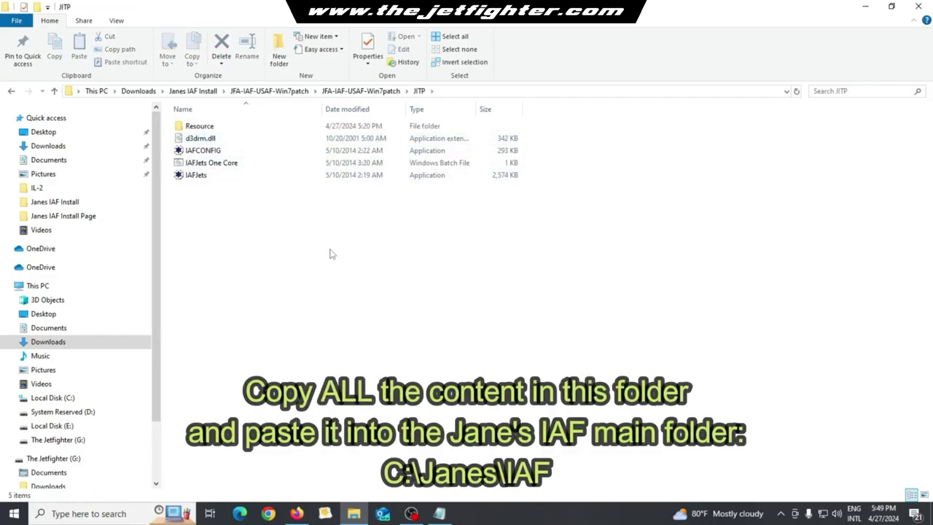
Step: Copy the entire contents of the JITP folder and open the C:\Janes\IAF folder
{"action": "left_click_drag", "start_coordinate": [321, 249], "coordinate": [202, 131]}
{"action": "right_click", "coordinate": [202, 131]}
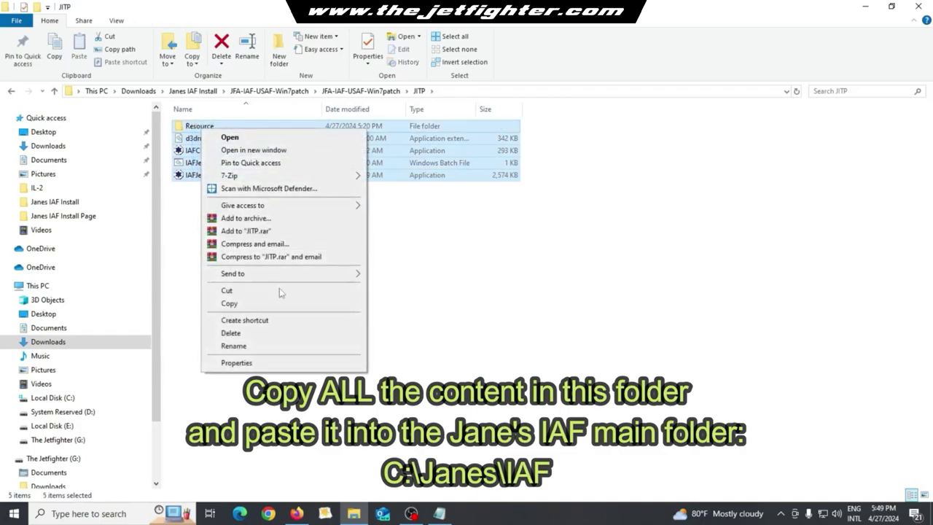
{"action": "left_click", "coordinate": [271, 304]}
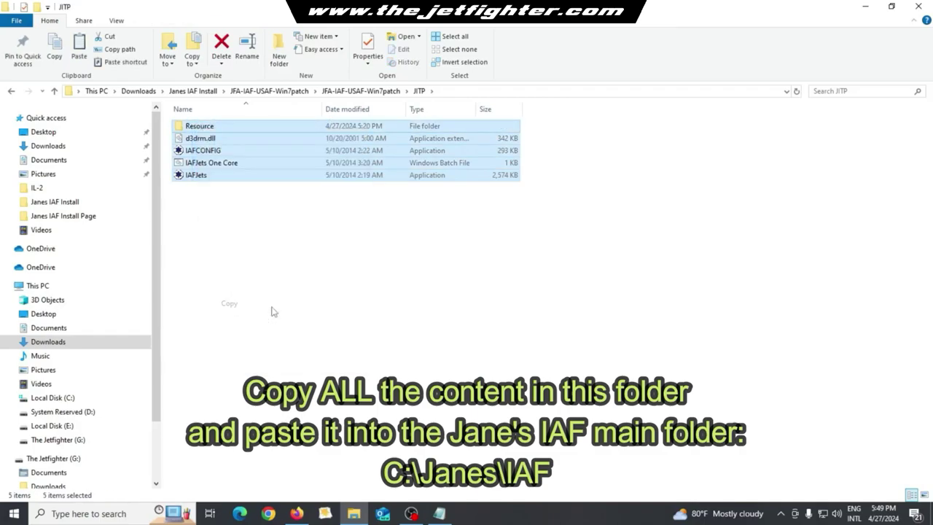
{"action": "left_click", "coordinate": [63, 400]}
{"action": "left_click", "coordinate": [225, 251]}
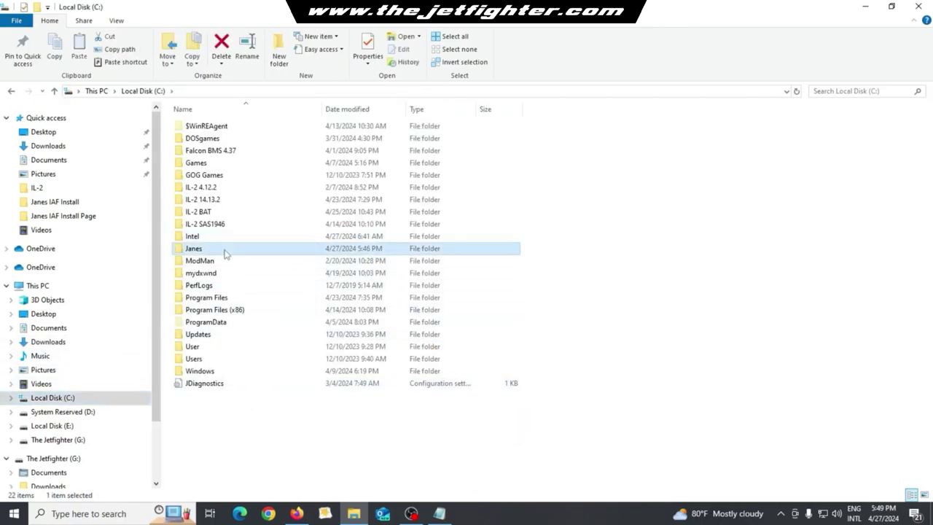
{"action": "double_click", "coordinate": [225, 251]}
{"action": "double_click", "coordinate": [220, 127]}
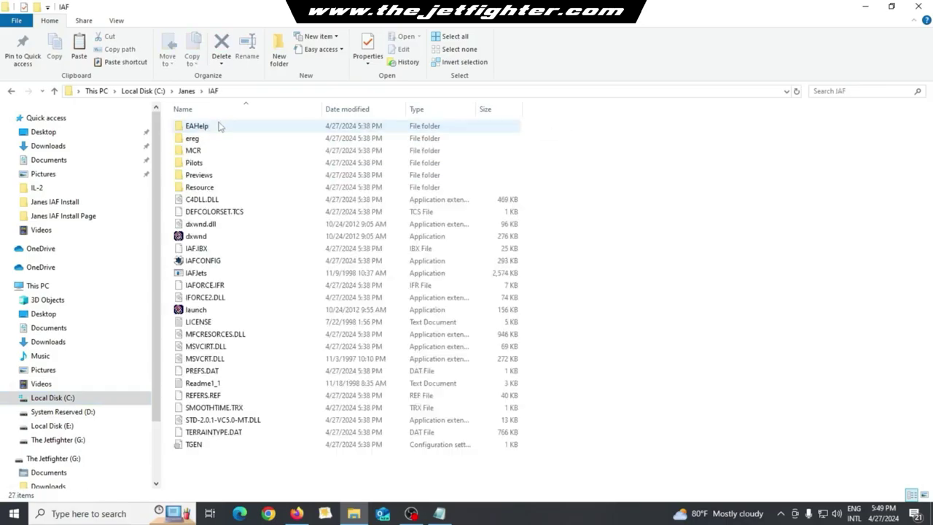
Step: Paste the JITP patch files into C:\Janes\IAF, replacing the files with the same names, and minimize the folder window
{"action": "right_click", "coordinate": [750, 296]}
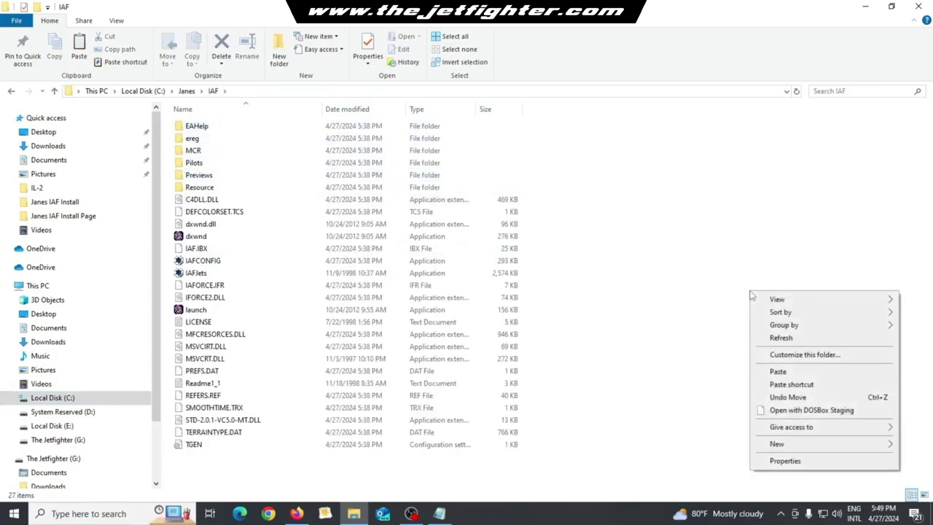
{"action": "left_click", "coordinate": [777, 372]}
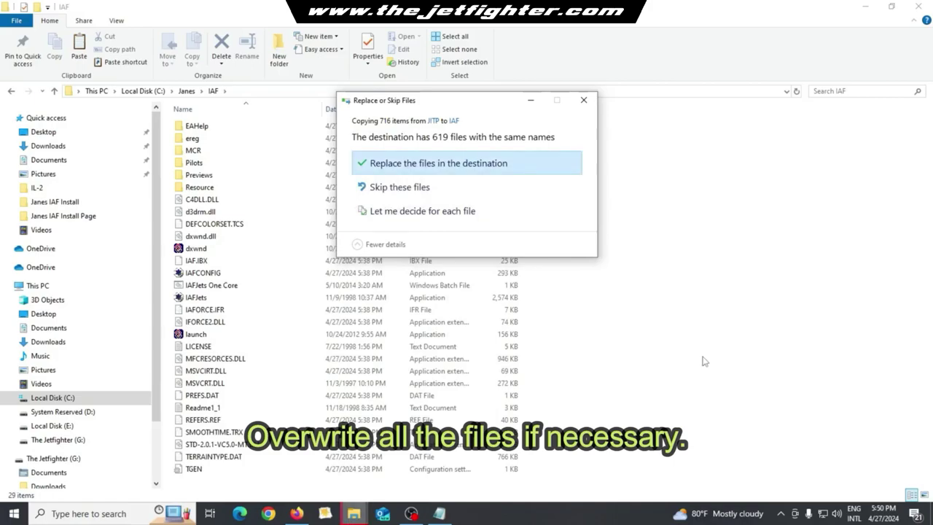
{"action": "left_click", "coordinate": [469, 161]}
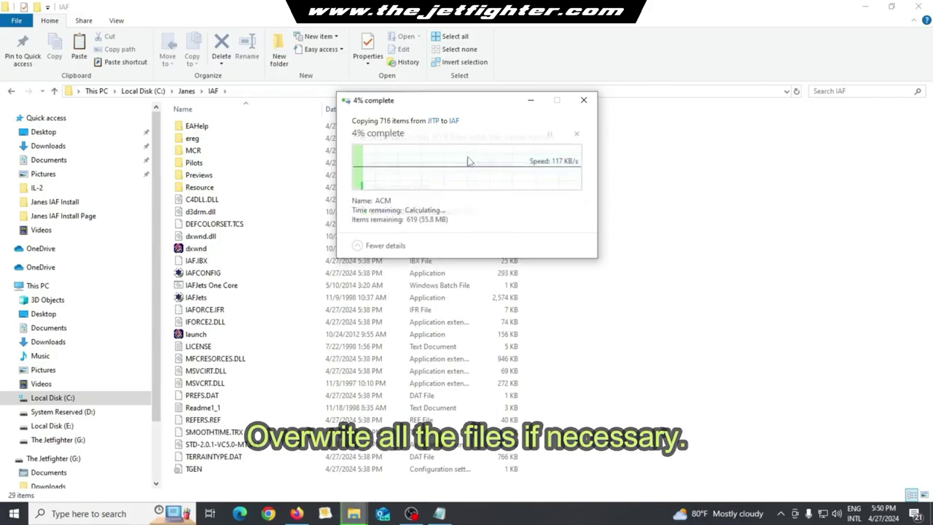
{"action": "left_click", "coordinate": [653, 233]}
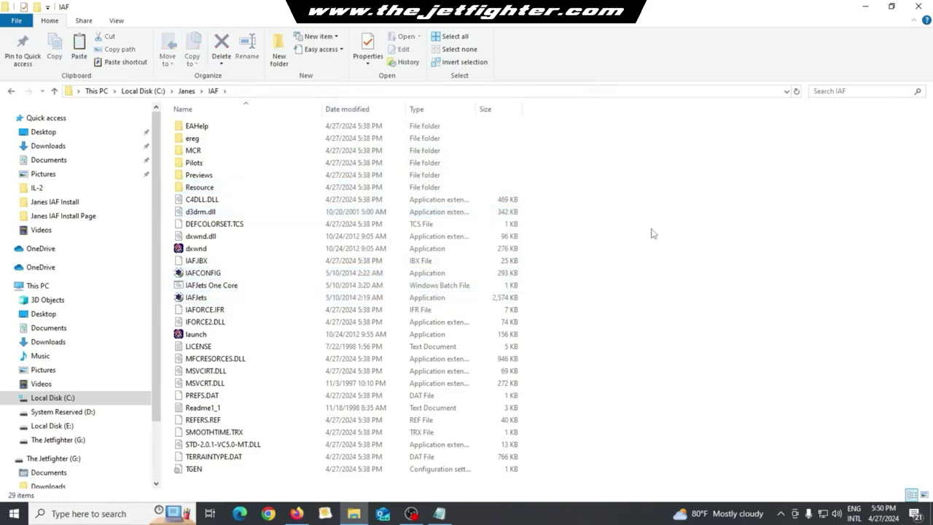
{"action": "left_click", "coordinate": [866, 6]}
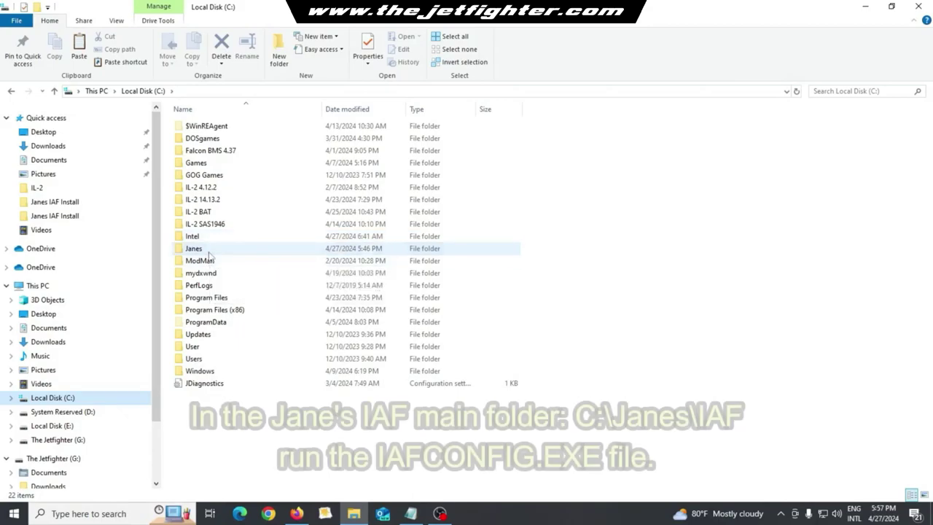
Step: Run IAFCONFIG from C:\Janes\IAF and start the graphics test with Use Hardware Acceleration
{"action": "double_click", "coordinate": [211, 250]}
{"action": "double_click", "coordinate": [209, 128]}
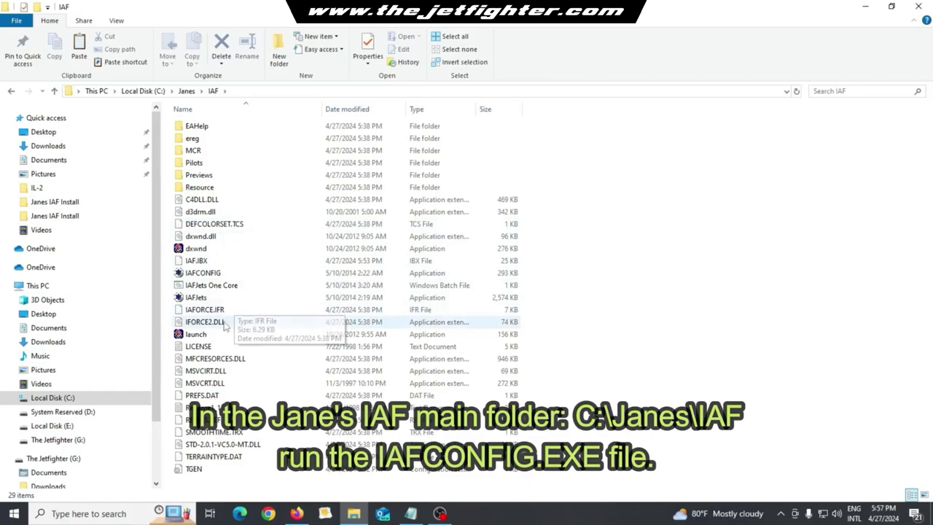
{"action": "double_click", "coordinate": [215, 276]}
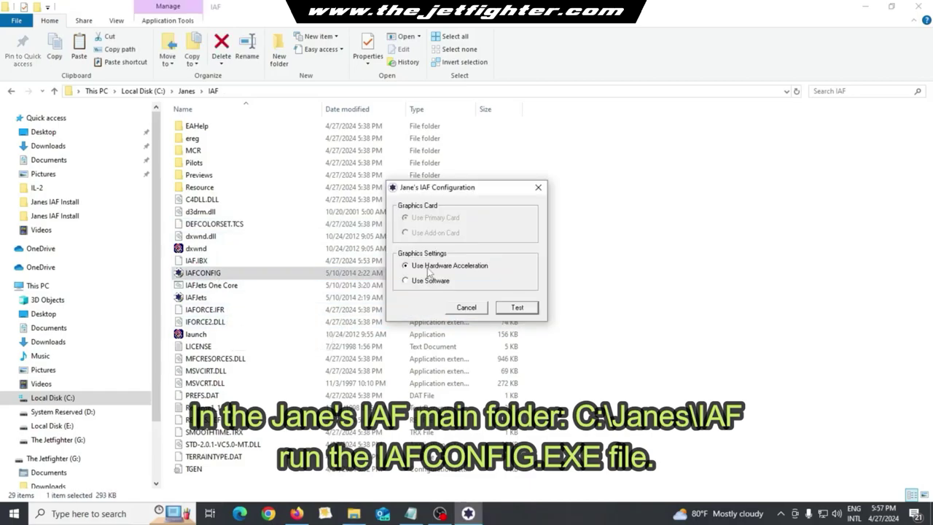
{"action": "left_click", "coordinate": [519, 309]}
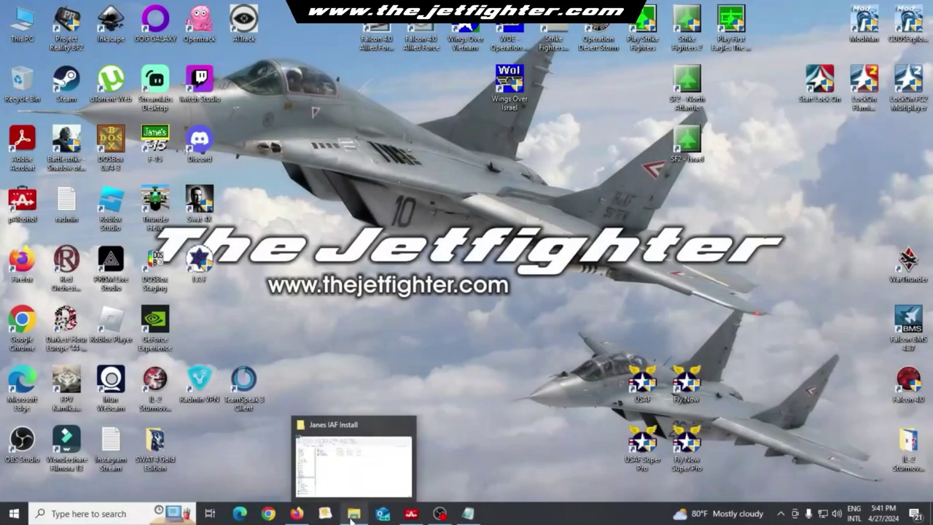
Step: Extract the dxwnd_og archive in the Janes IAF Install folder into its own folder and open that folder
{"action": "left_click", "coordinate": [352, 516]}
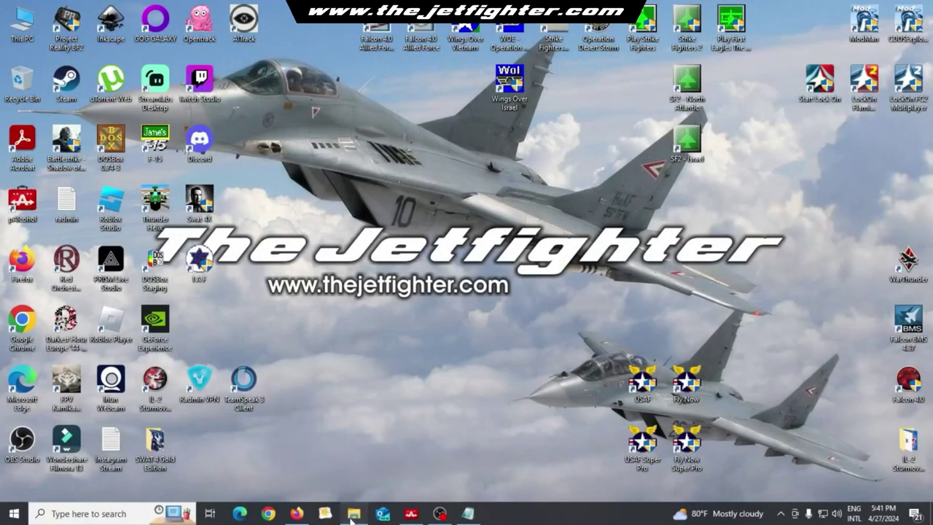
{"action": "left_click", "coordinate": [230, 128]}
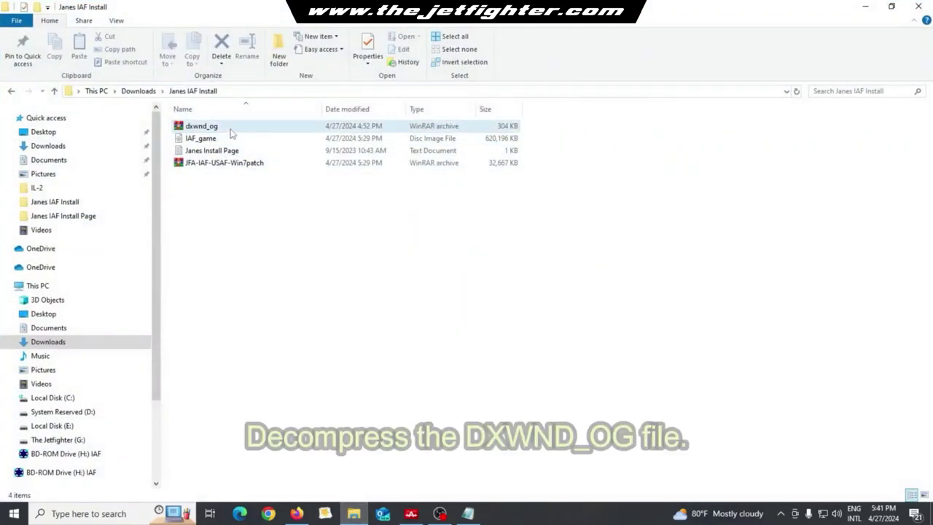
{"action": "right_click", "coordinate": [231, 131]}
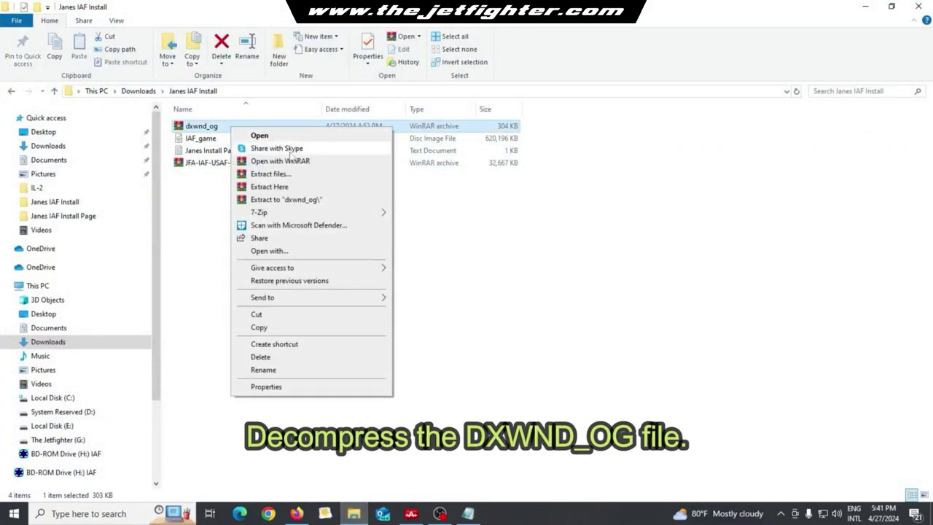
{"action": "left_click", "coordinate": [304, 203]}
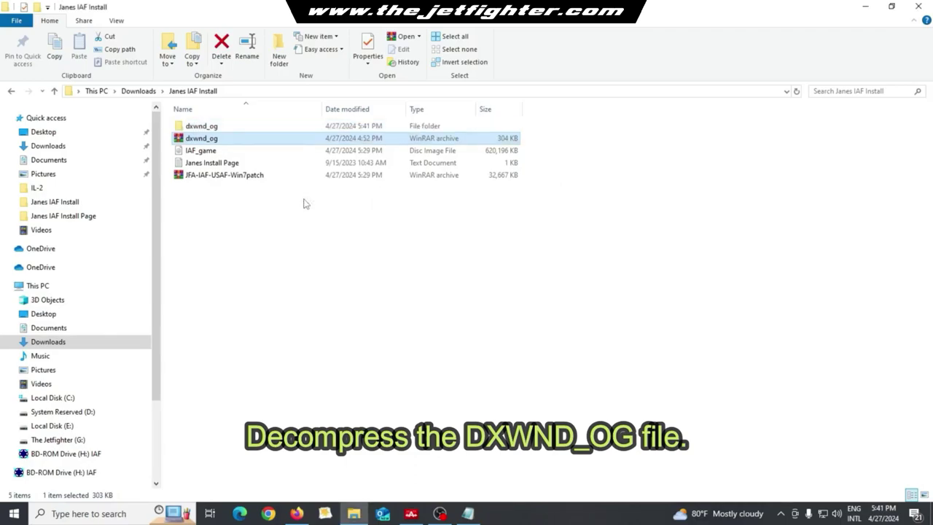
{"action": "double_click", "coordinate": [222, 128]}
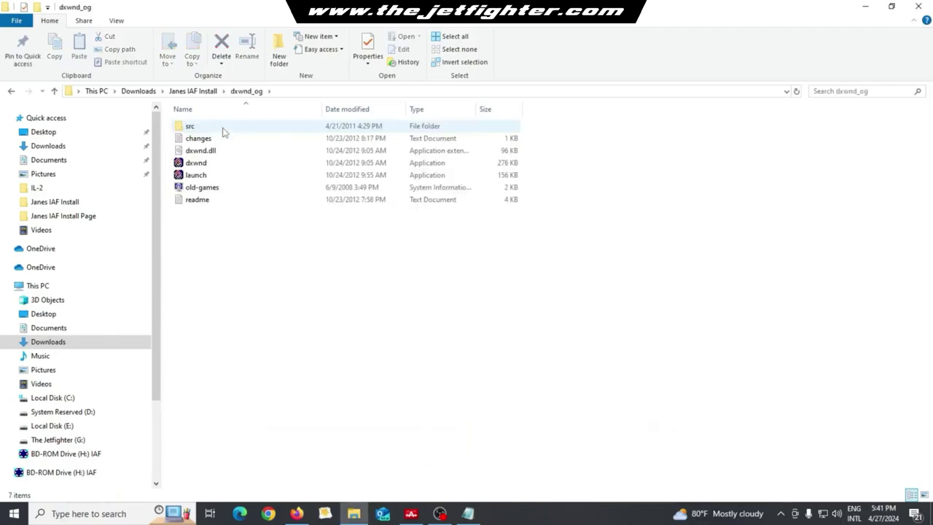
Step: Copy the launch application, the dxwnd application and dxwnd.dll from the dxwnd_og folder
{"action": "left_click", "coordinate": [208, 178]}
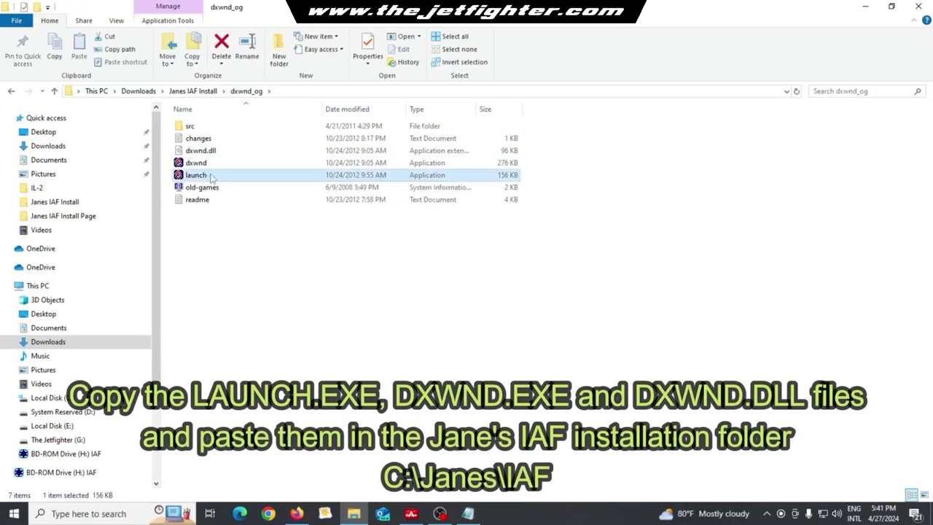
{"action": "left_click", "coordinate": [217, 167], "text": "ctrl"}
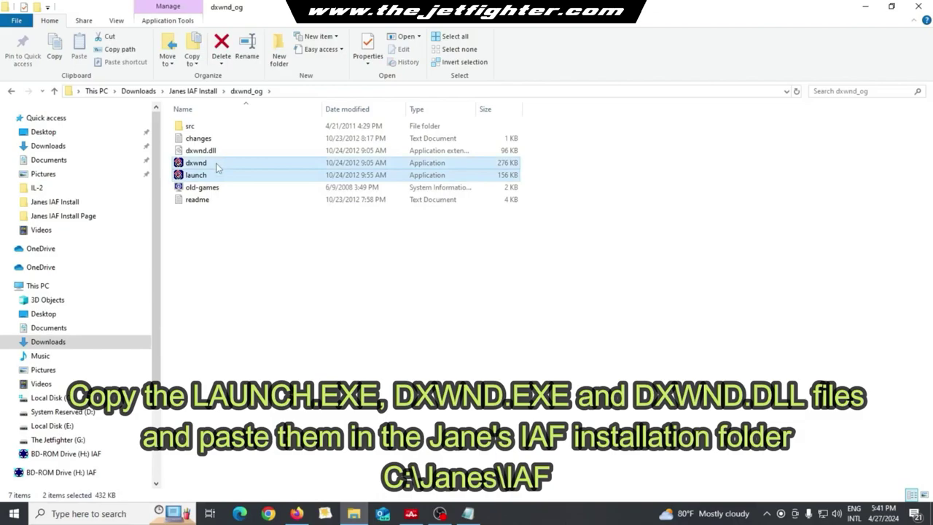
{"action": "left_click", "coordinate": [228, 151], "text": "ctrl"}
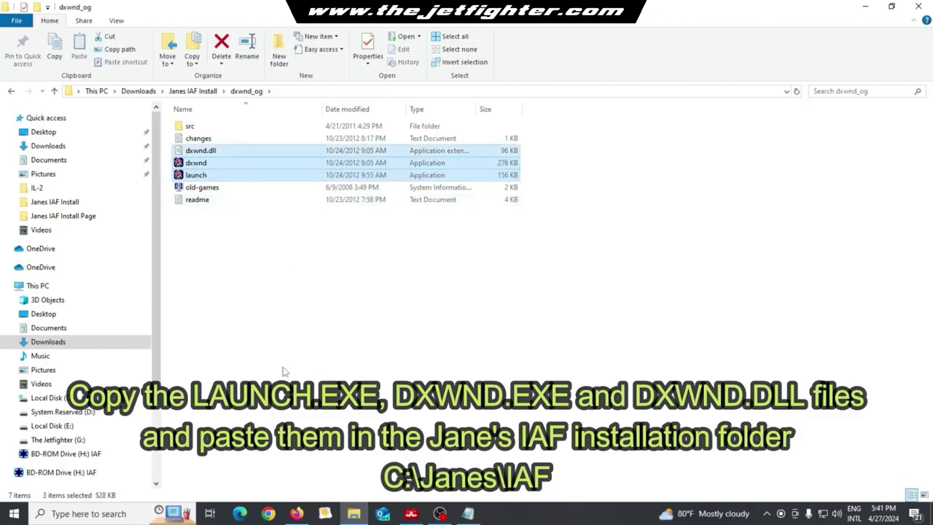
{"action": "right_click", "coordinate": [289, 182]}
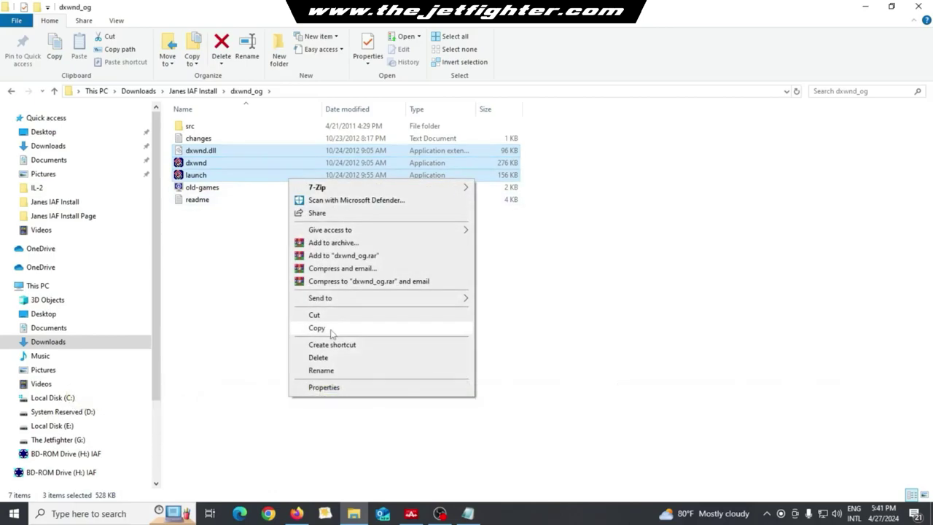
{"action": "left_click", "coordinate": [317, 328]}
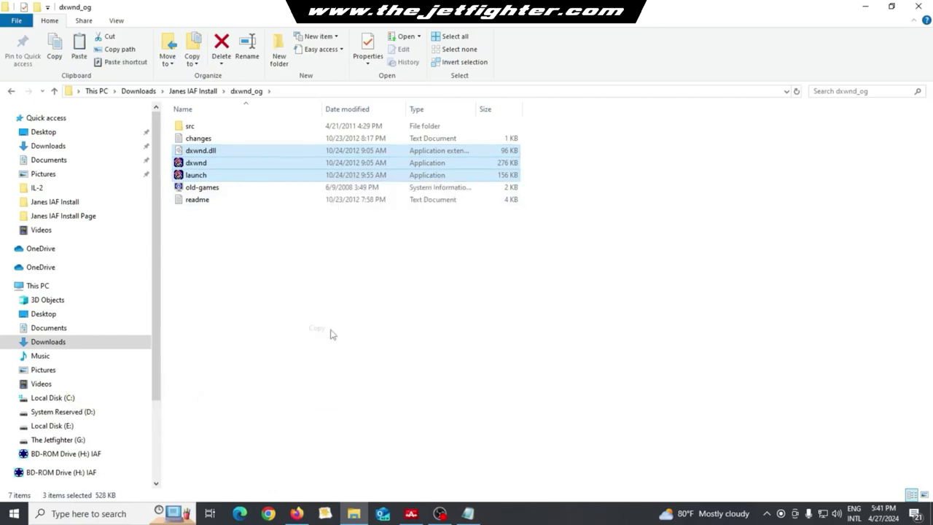
Step: Paste the three copied DXWnd files into the C:\Janes\IAF folder
{"action": "left_click", "coordinate": [67, 397]}
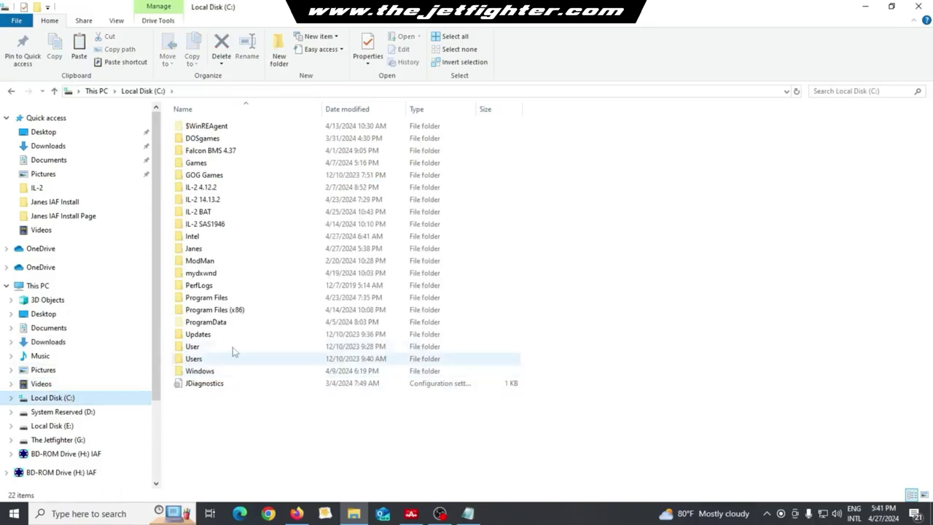
{"action": "double_click", "coordinate": [209, 250]}
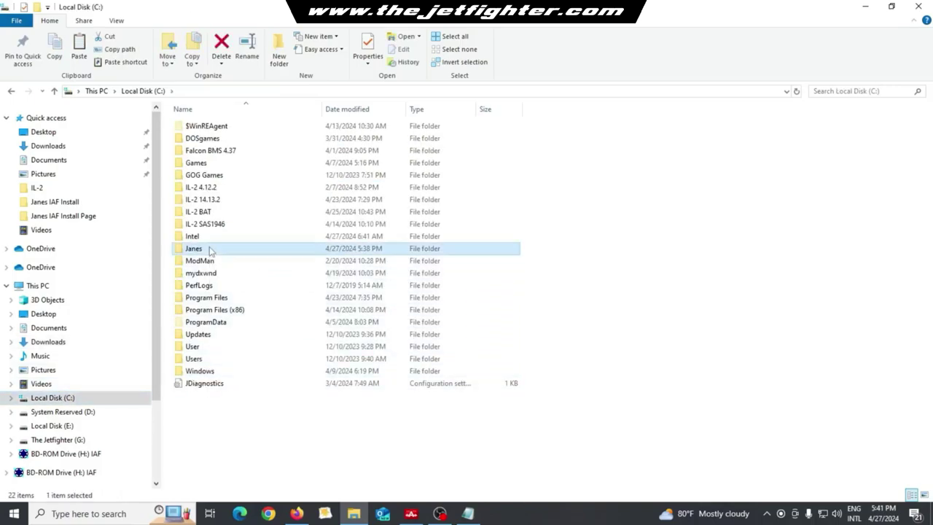
{"action": "double_click", "coordinate": [191, 126]}
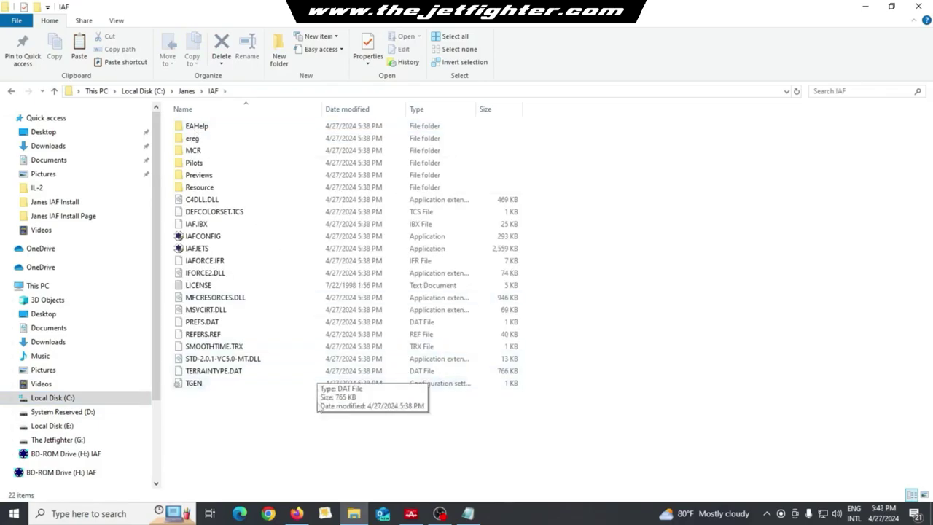
{"action": "right_click", "coordinate": [317, 428]}
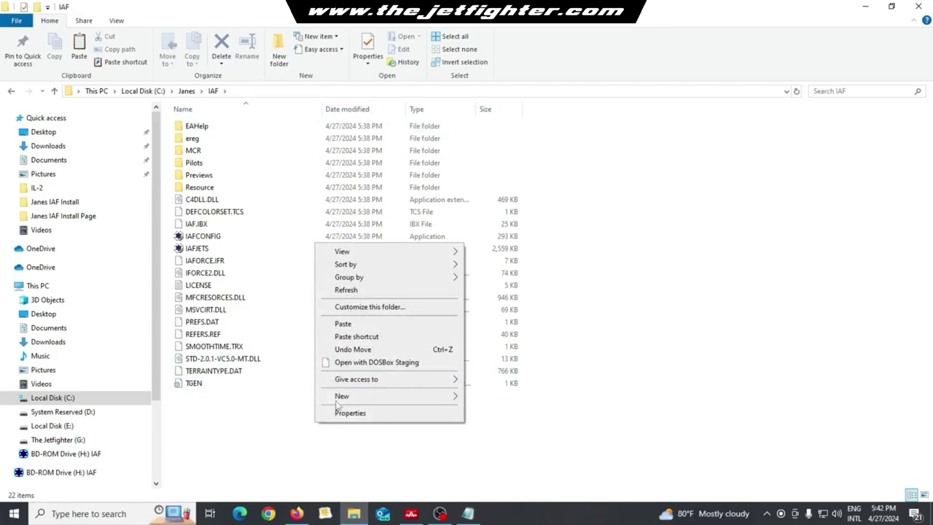
{"action": "left_click", "coordinate": [343, 324]}
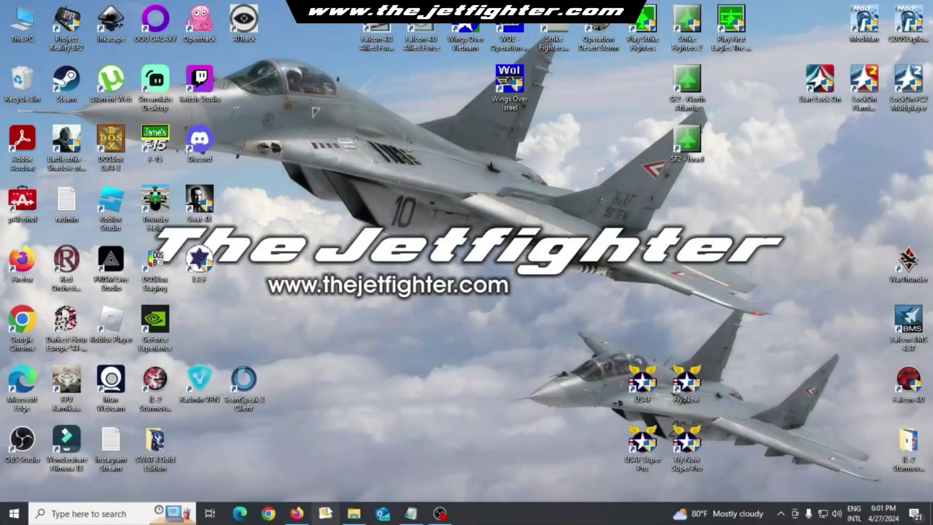
Step: Open the C:\Janes\IAF folder in File Explorer and launch the dxwnd application
{"action": "left_click", "coordinate": [353, 513]}
{"action": "left_click", "coordinate": [260, 229]}
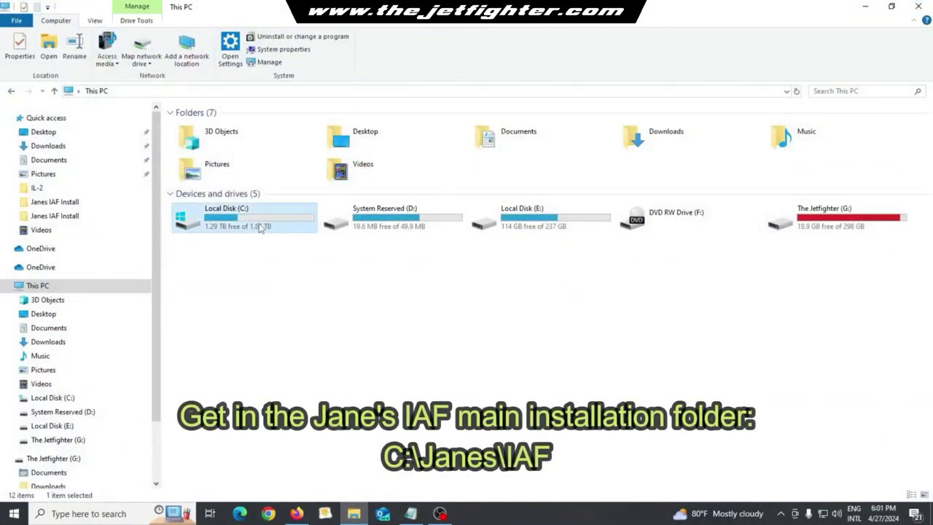
{"action": "double_click", "coordinate": [260, 228]}
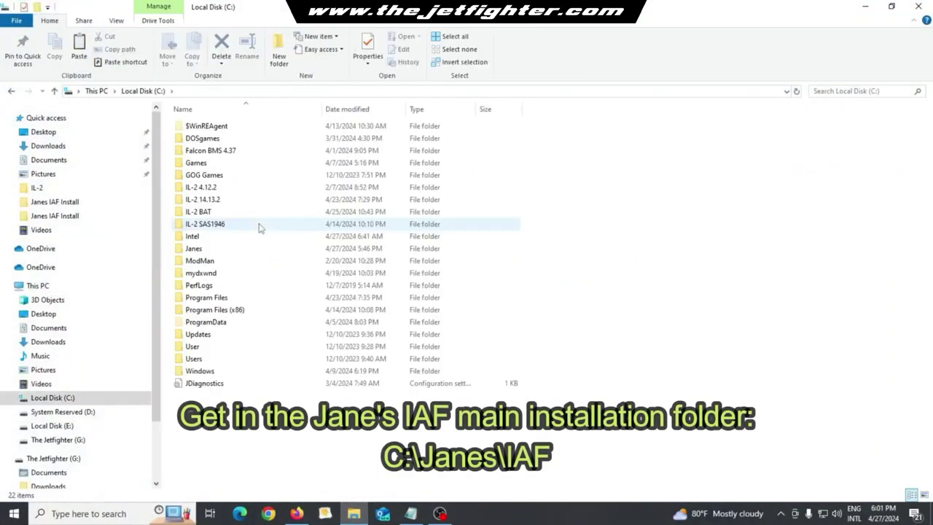
{"action": "double_click", "coordinate": [204, 248]}
{"action": "double_click", "coordinate": [205, 126]}
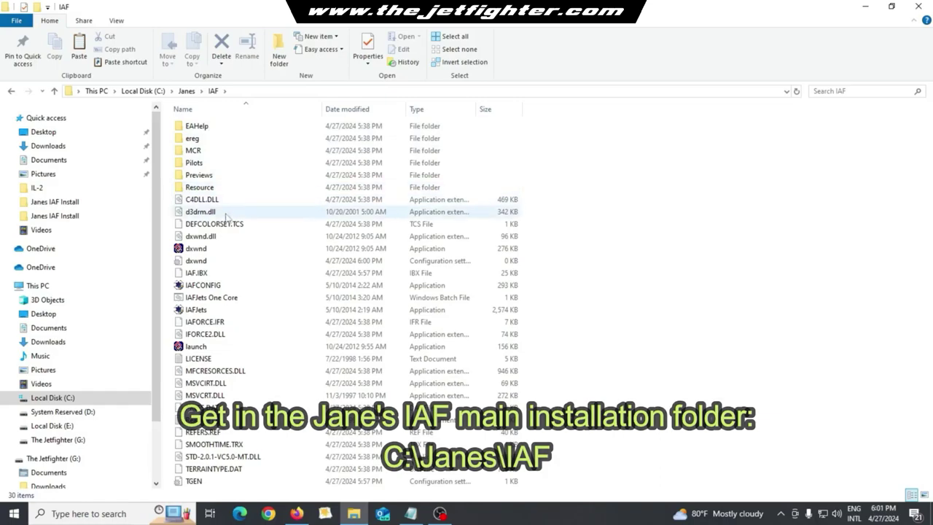
{"action": "left_click", "coordinate": [250, 252]}
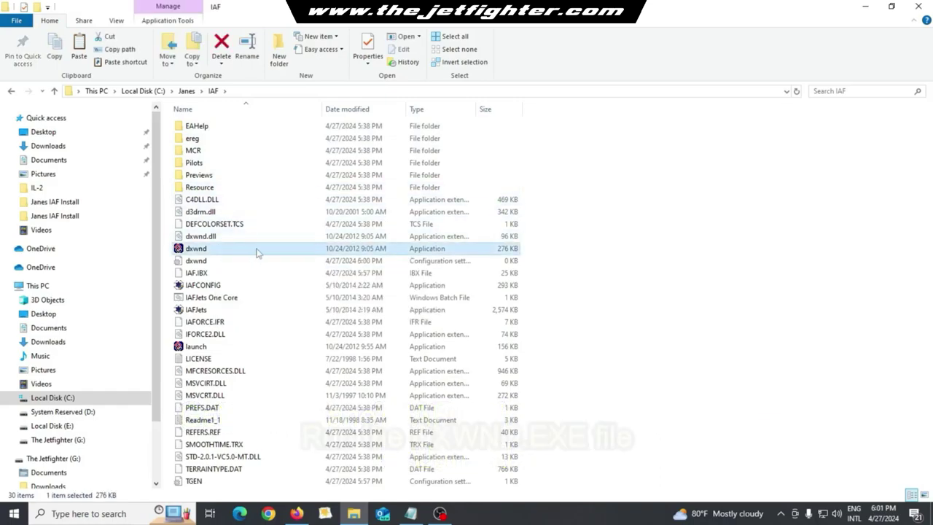
{"action": "double_click", "coordinate": [256, 252]}
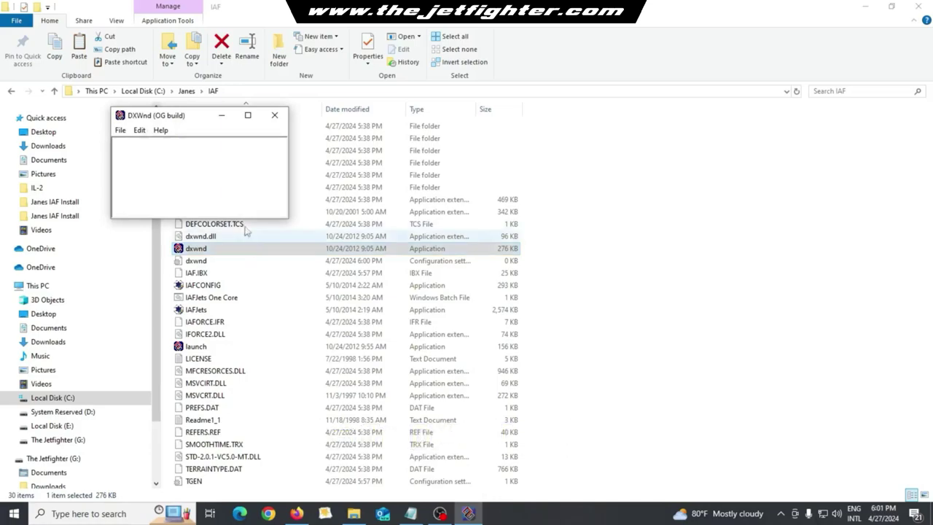
Step: Add a new target in DXWnd that points to C:\Janes\IAF\IAFJets.exe
{"action": "right_click", "coordinate": [188, 178]}
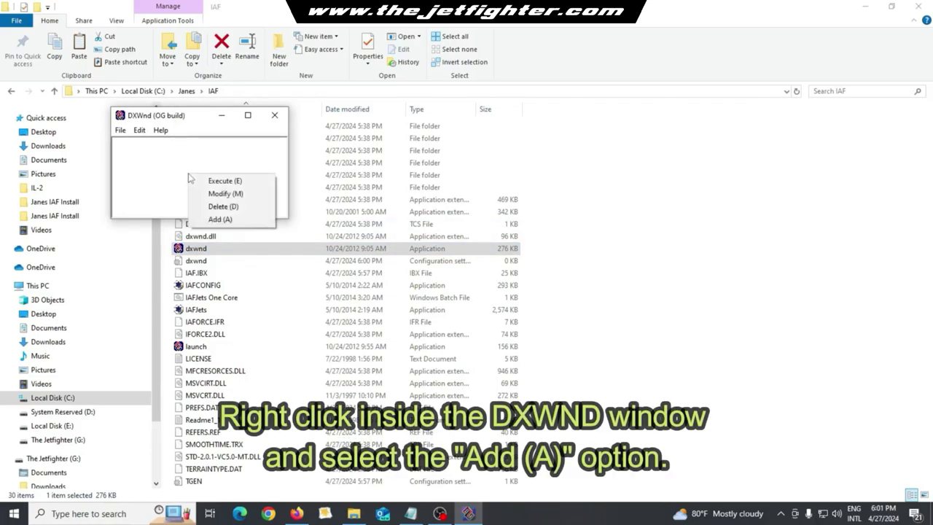
{"action": "left_click", "coordinate": [229, 222]}
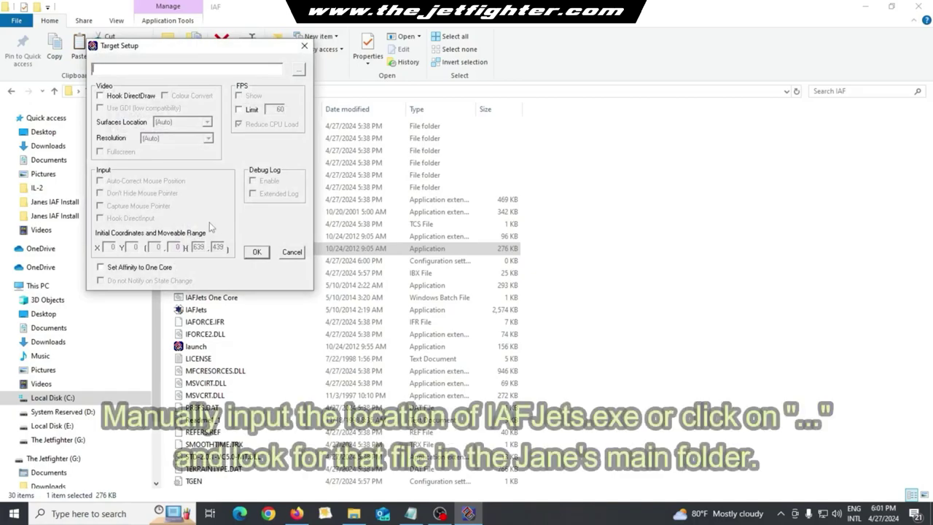
{"action": "left_click_drag", "start_coordinate": [248, 47], "coordinate": [465, 119]}
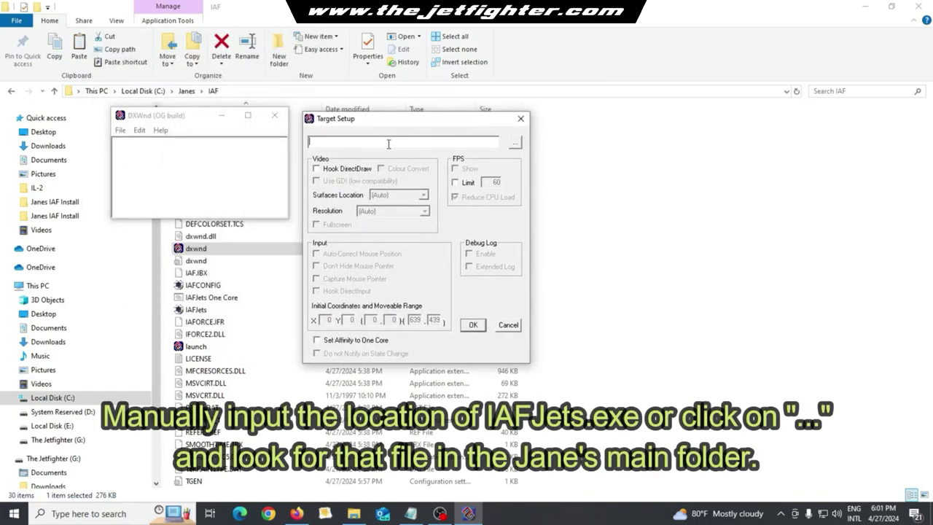
{"action": "left_click", "coordinate": [515, 142]}
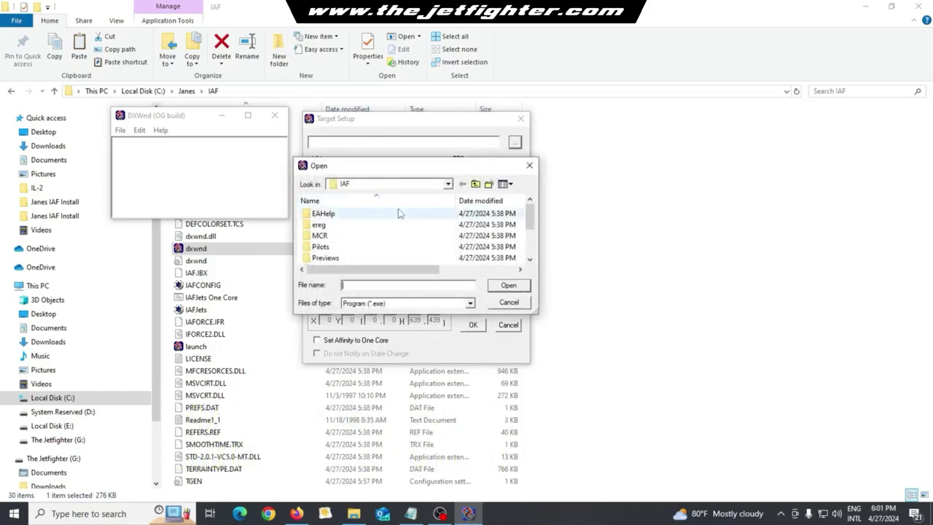
{"action": "scroll", "coordinate": [385, 222], "scroll_direction": "down", "scroll_amount": 2}
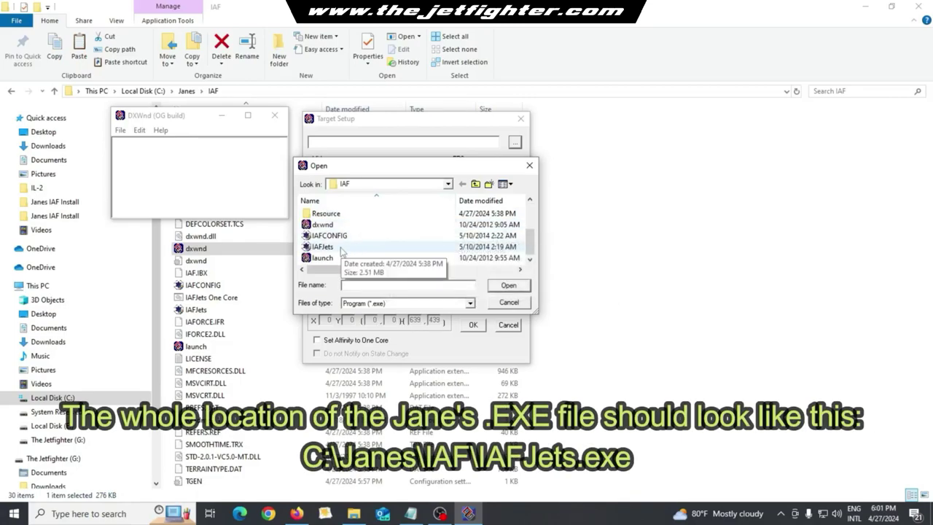
{"action": "left_click", "coordinate": [342, 251]}
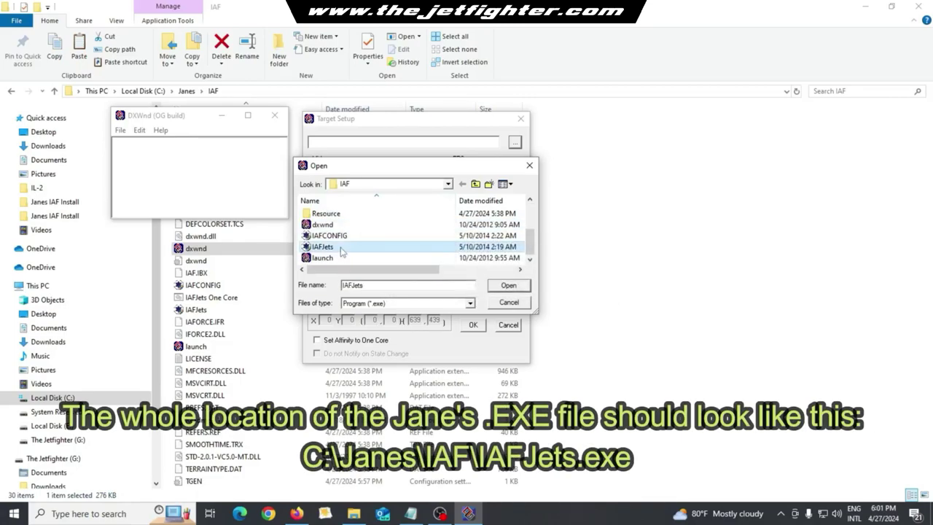
{"action": "left_click", "coordinate": [508, 285]}
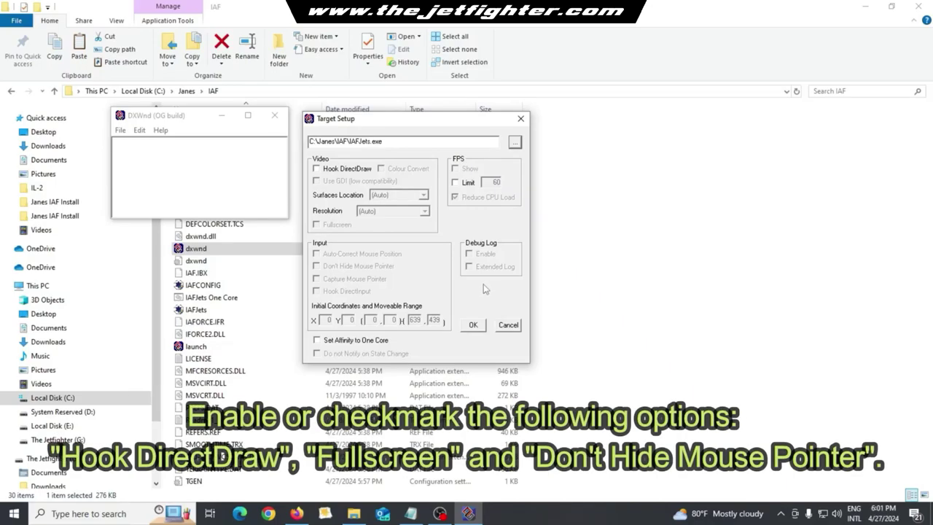
Step: Enable Hook DirectDraw, Don't Hide Mouse Pointer and Fullscreen for the IAFJets.exe target and save the configuration
{"action": "left_click", "coordinate": [316, 168]}
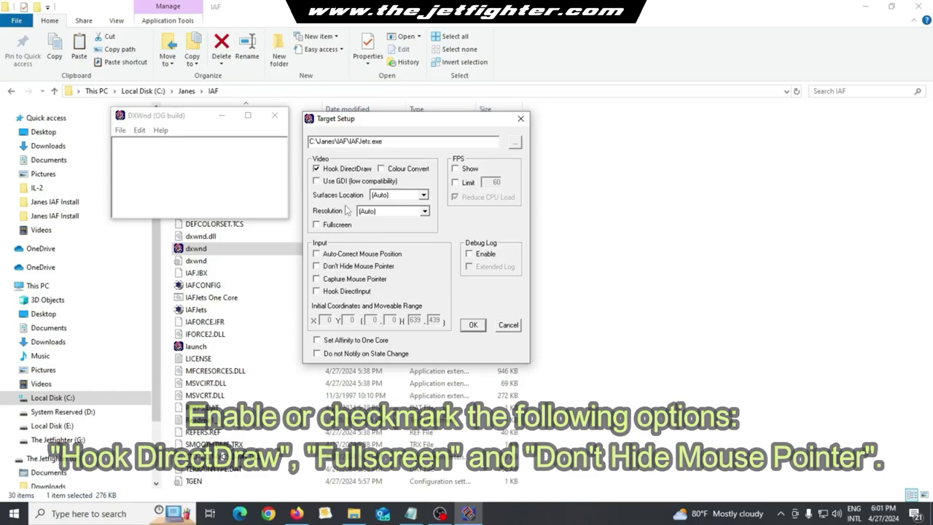
{"action": "key", "text": "Tab"}
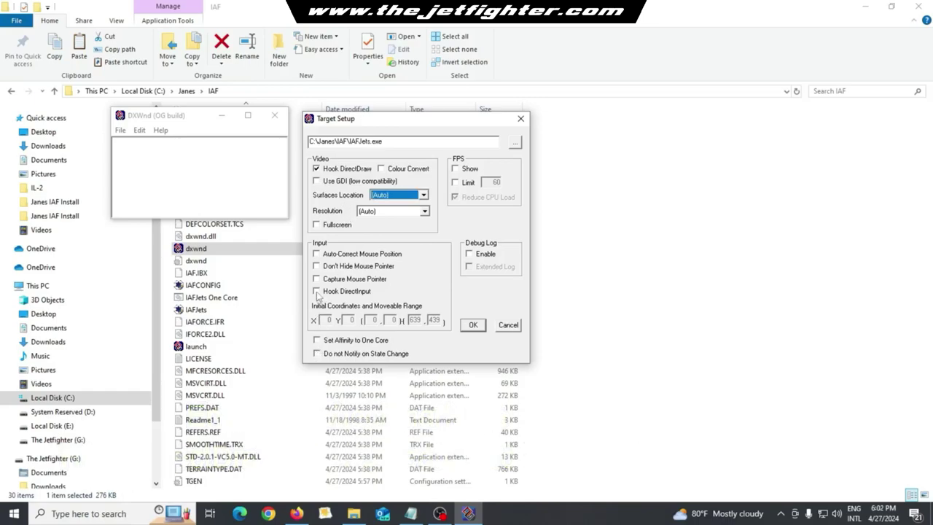
{"action": "left_click", "coordinate": [317, 267]}
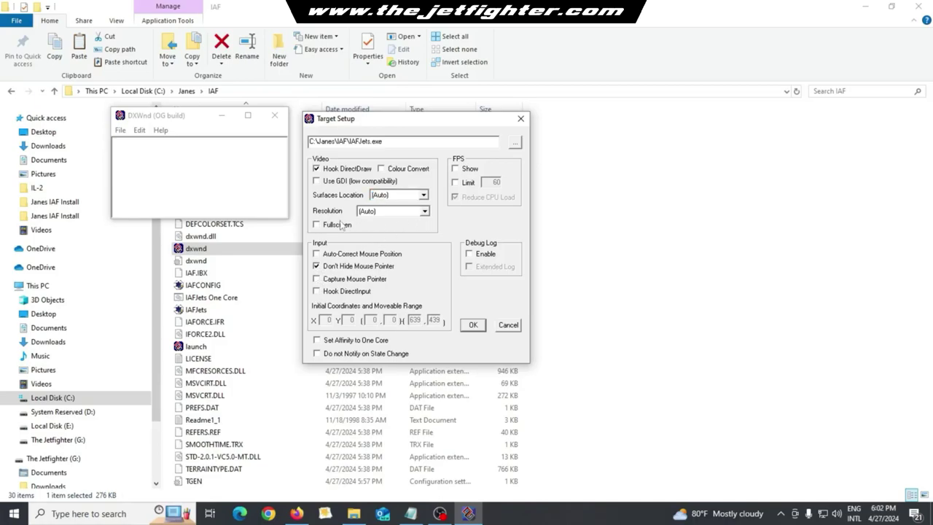
{"action": "left_click", "coordinate": [317, 225]}
{"action": "left_click", "coordinate": [472, 326]}
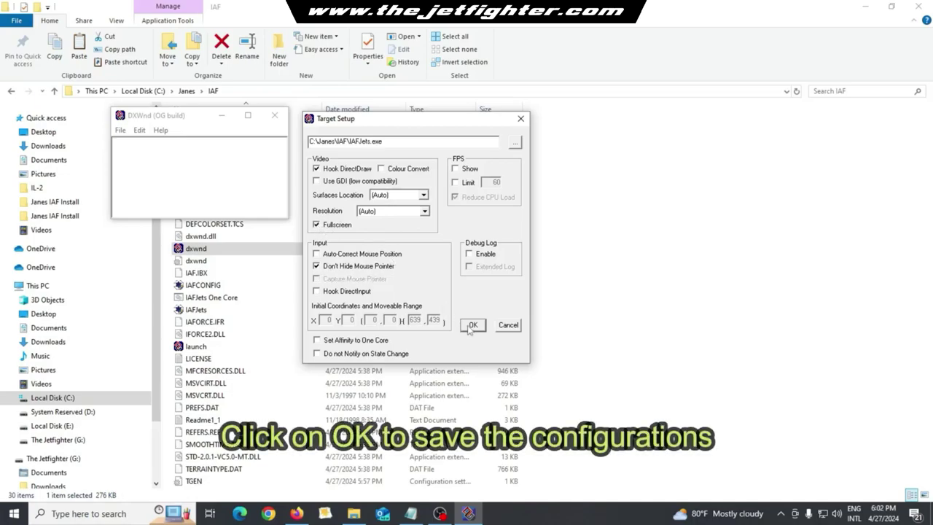
{"action": "left_click", "coordinate": [472, 326]}
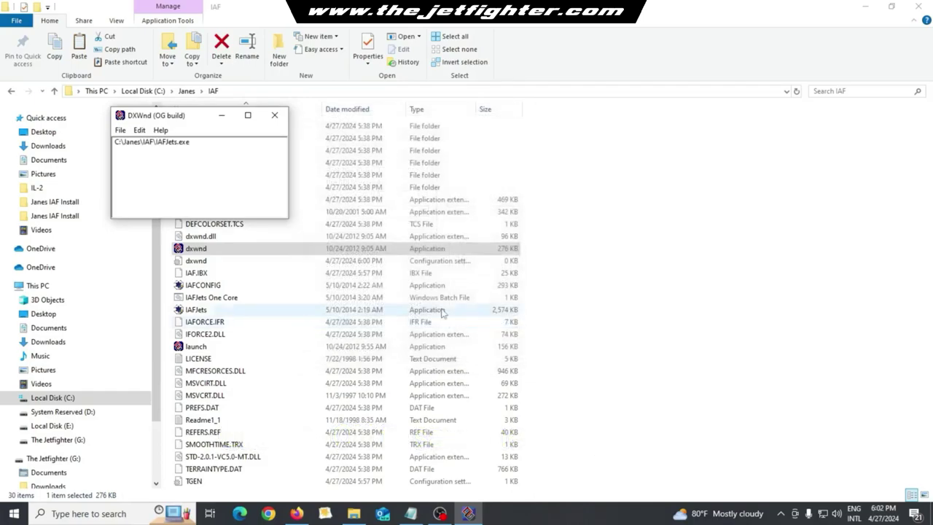
{"action": "left_click", "coordinate": [172, 145]}
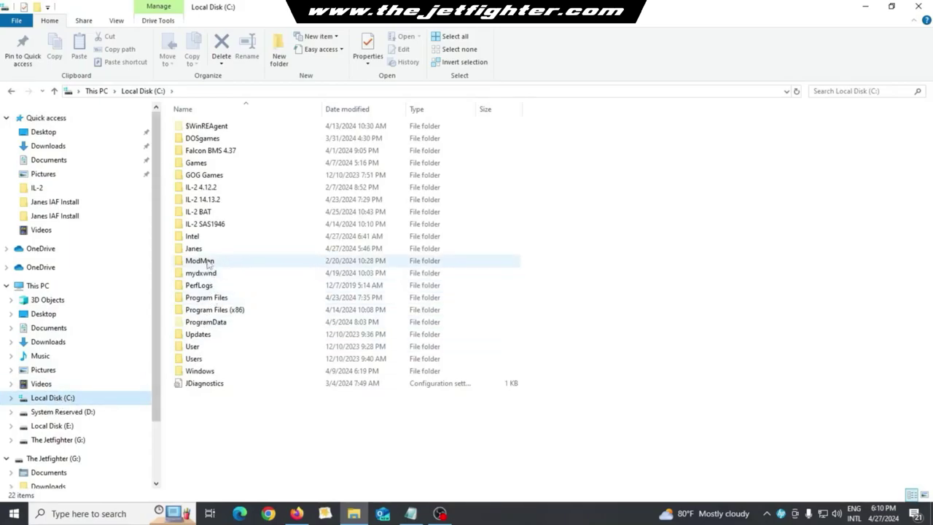
Step: Run the dxwnd application from C:\Janes\IAF as administrator and launch IAFJets.exe from its target list
{"action": "double_click", "coordinate": [254, 253]}
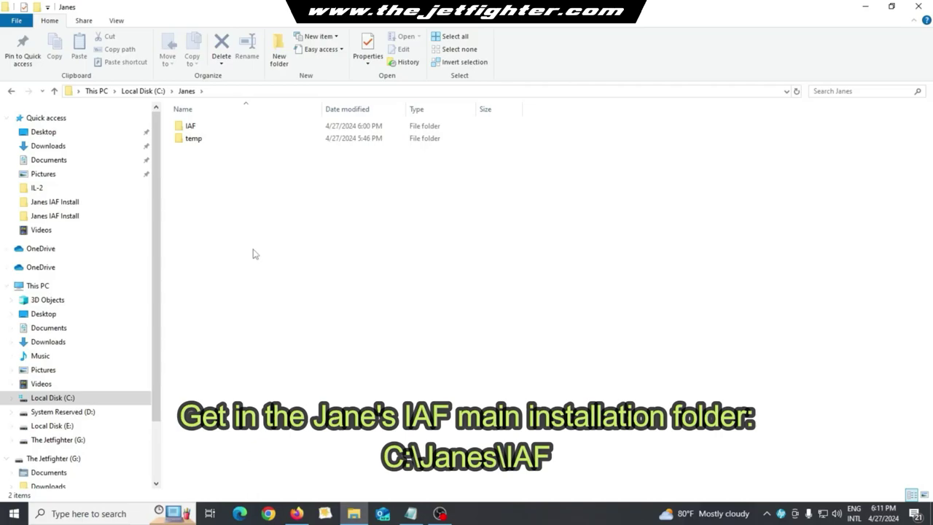
{"action": "double_click", "coordinate": [222, 128]}
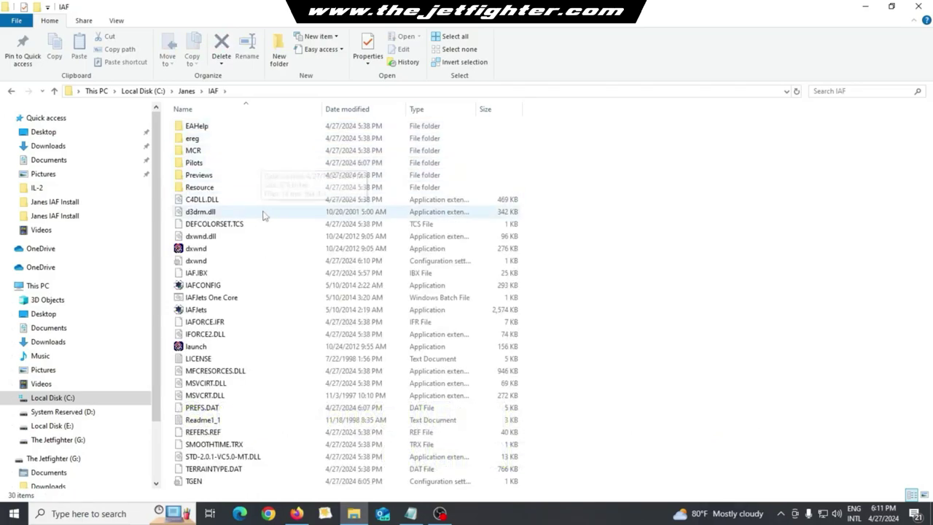
{"action": "left_click", "coordinate": [211, 250]}
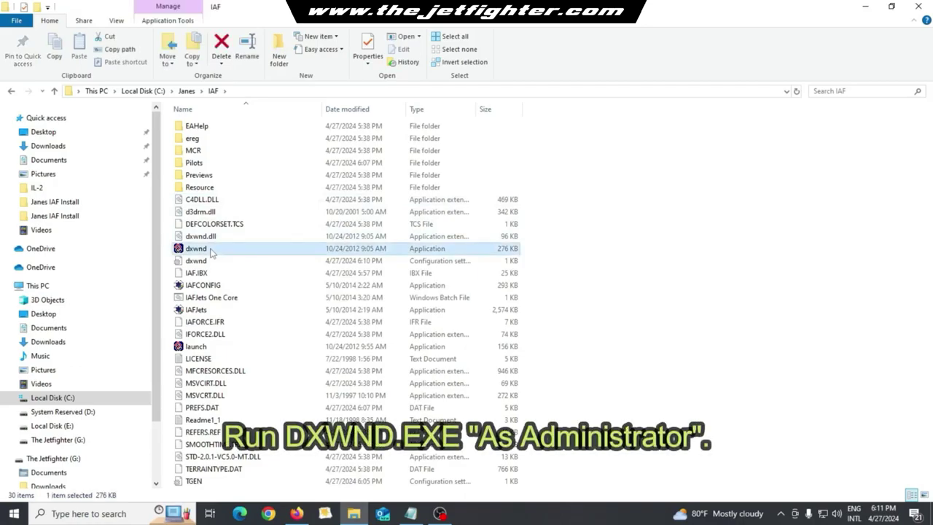
{"action": "right_click", "coordinate": [212, 251]}
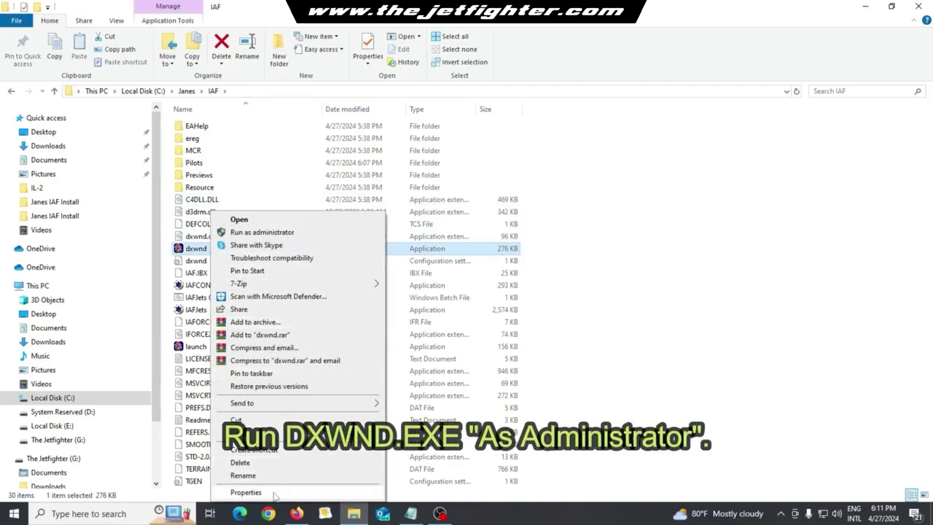
{"action": "left_click", "coordinate": [291, 238]}
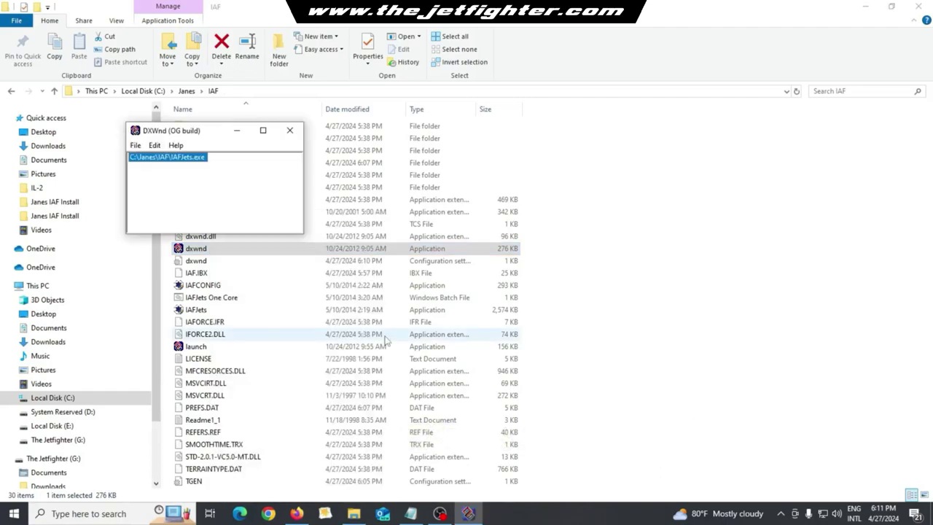
{"action": "double_click", "coordinate": [191, 160]}
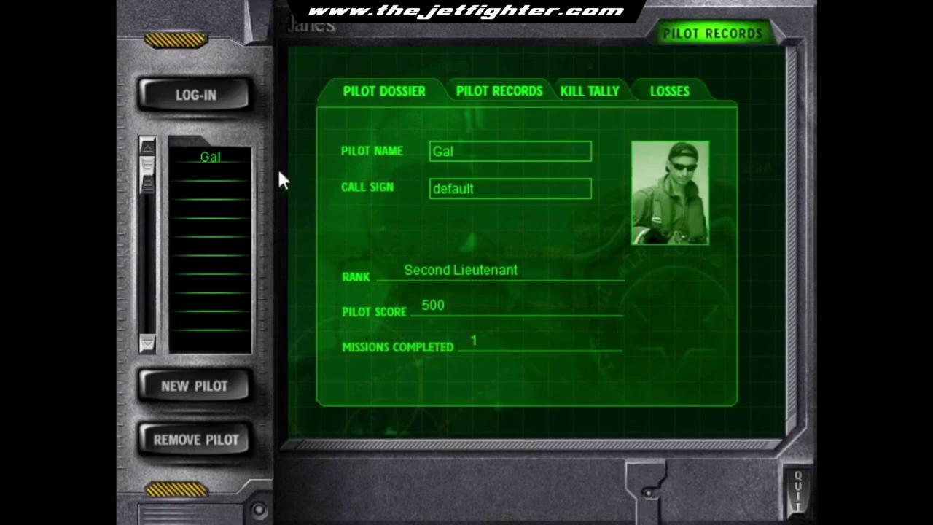
Step: Log in with the existing pilot and start flying the Takeoff mission of the Basic Course training
{"action": "left_click", "coordinate": [213, 100]}
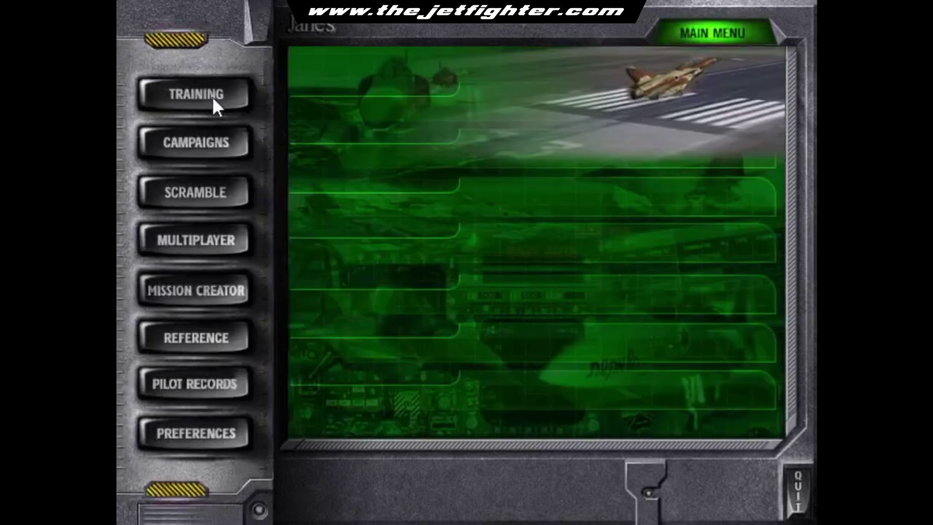
{"action": "left_click", "coordinate": [214, 102]}
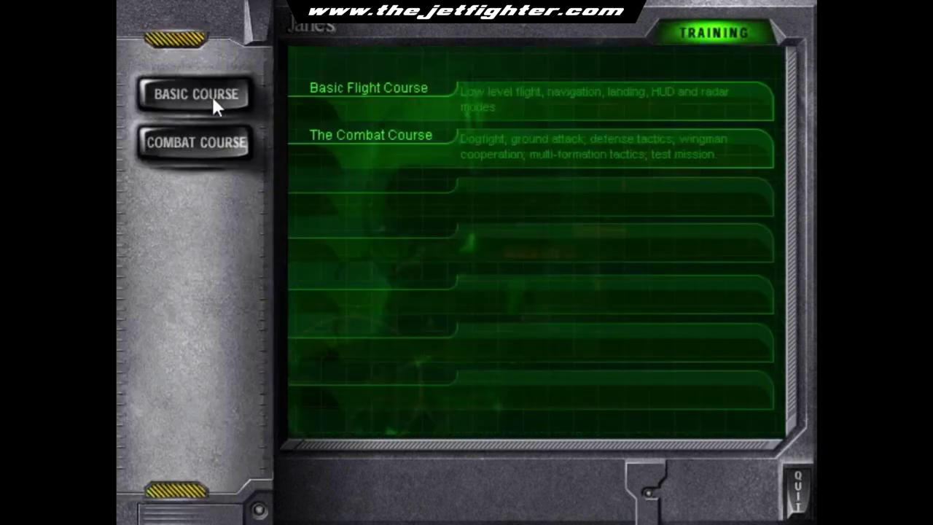
{"action": "left_click", "coordinate": [214, 103]}
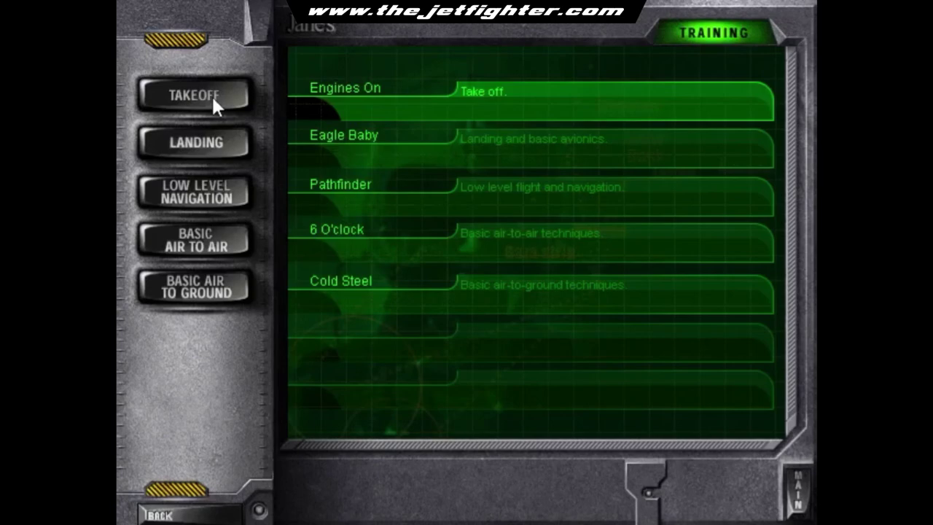
{"action": "left_click", "coordinate": [214, 103]}
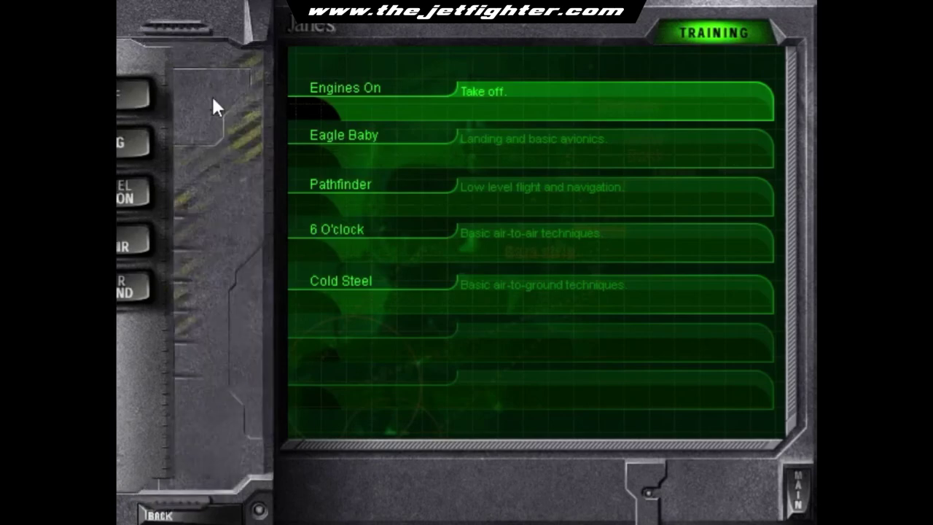
{"action": "left_click", "coordinate": [226, 153]}
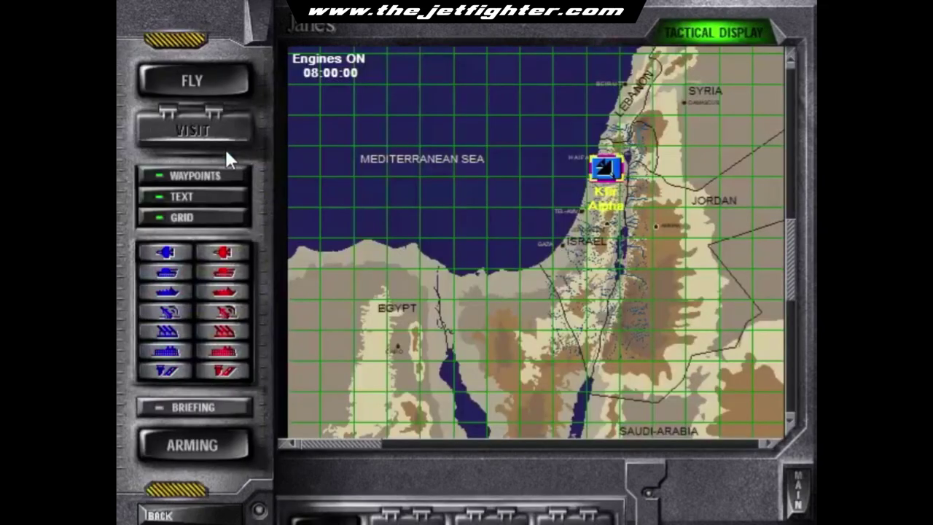
{"action": "left_click", "coordinate": [218, 84]}
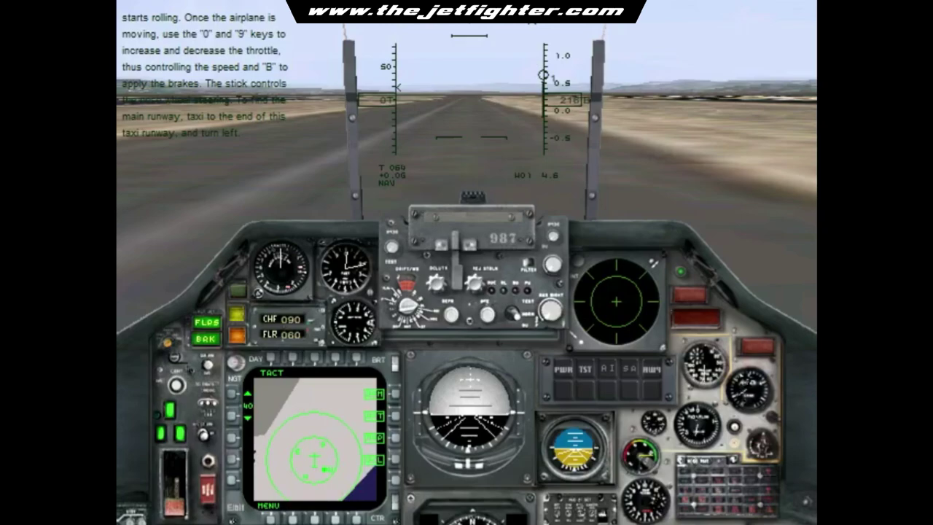
Step: Release the aircraft's brakes and check the left, right, upward, forward and external views
{"action": "key", "text": "b"}
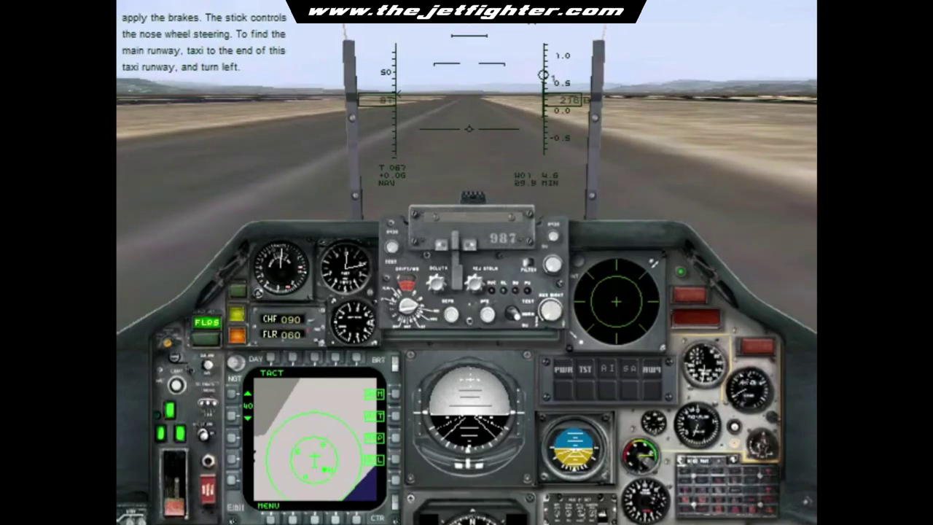
{"action": "key", "text": "KP_4"}
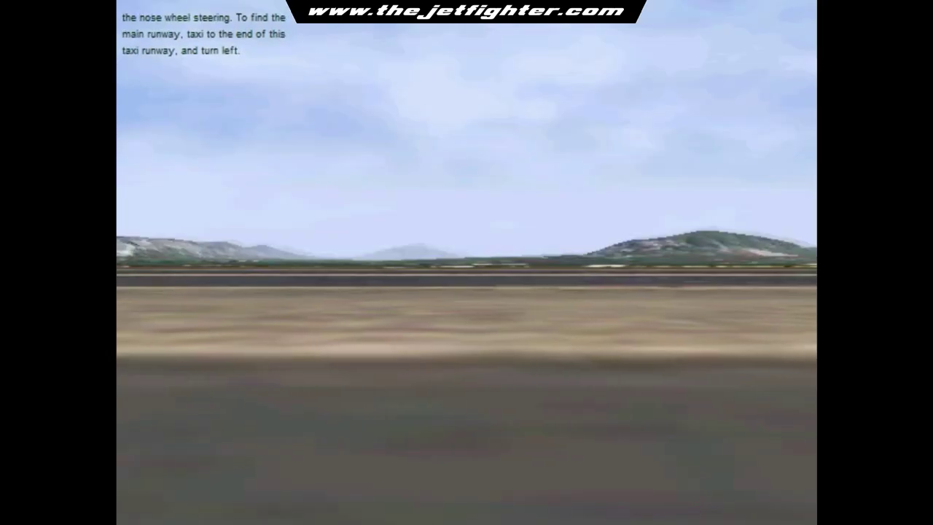
{"action": "key", "text": "KP_8"}
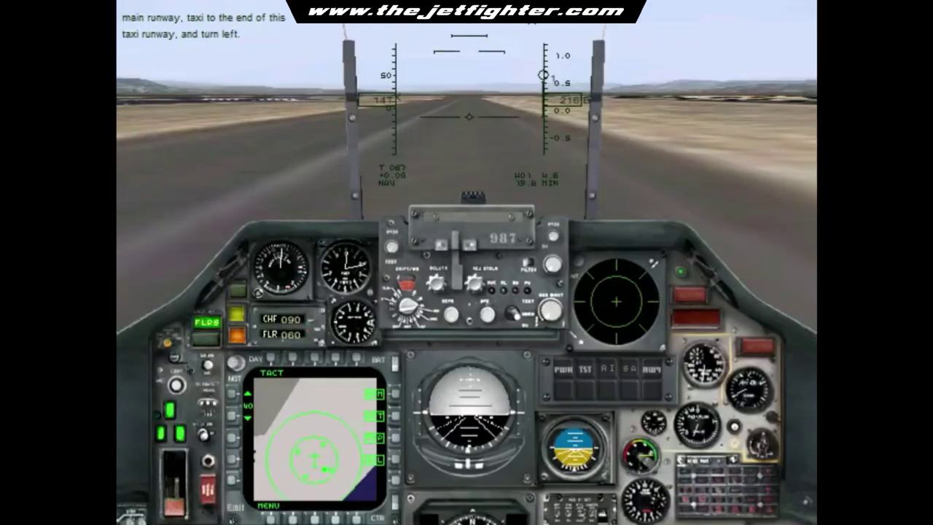
{"action": "key", "text": "KP_6"}
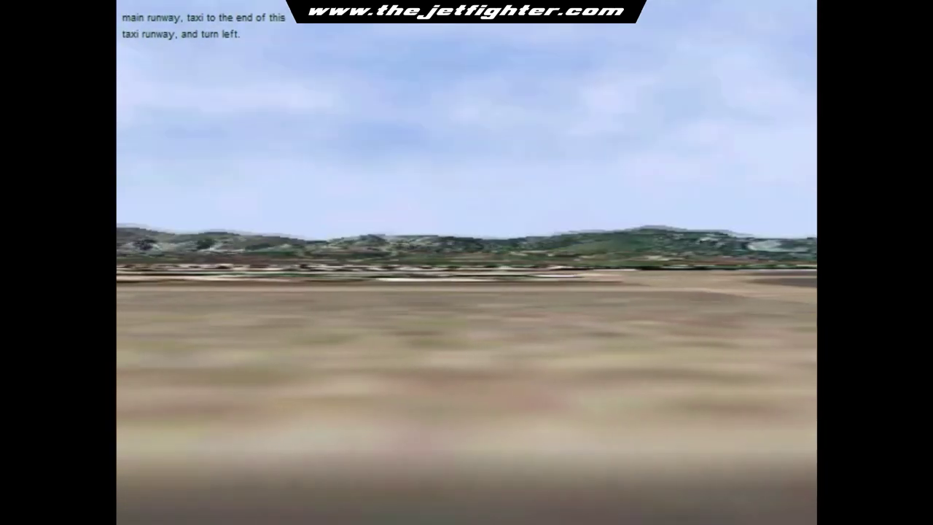
{"action": "key", "text": "KP_8"}
{"action": "key", "text": "KP_8"}
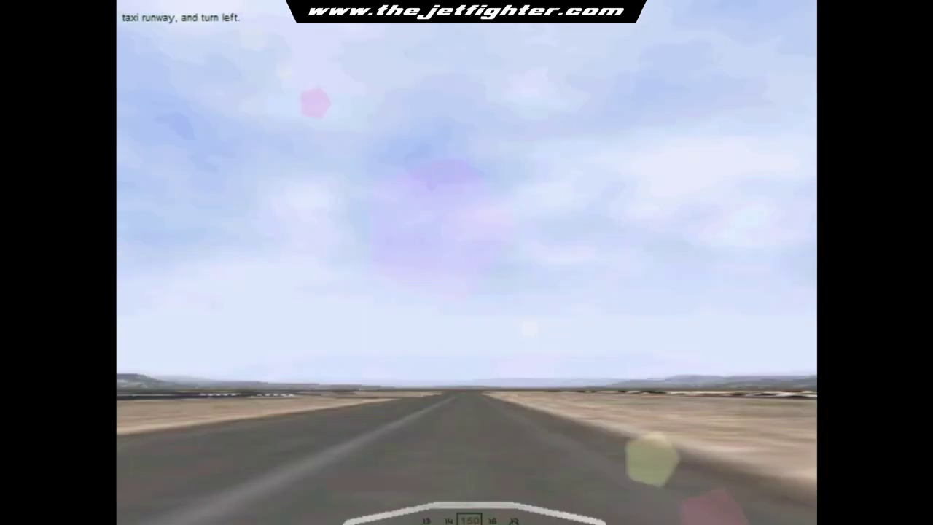
{"action": "key", "text": "KP_8"}
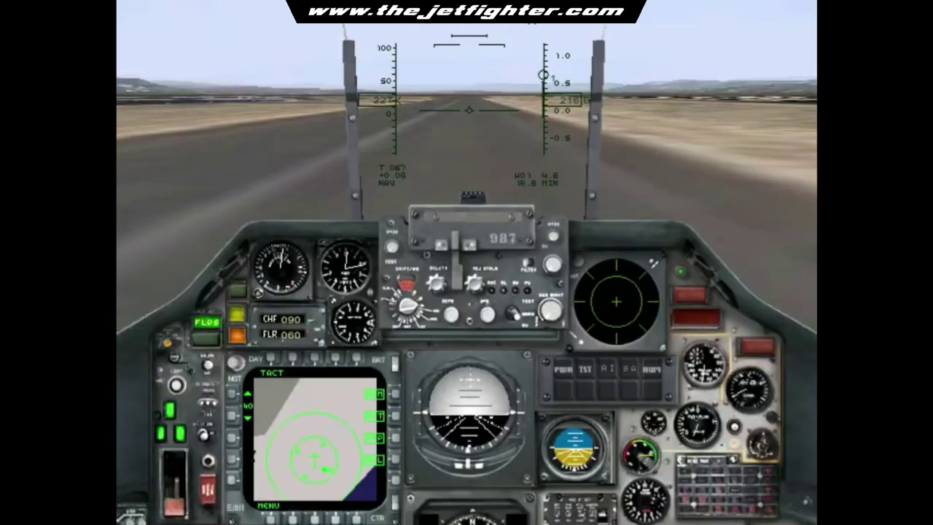
{"action": "key", "text": "KP_2"}
{"action": "key", "text": "KP_8"}
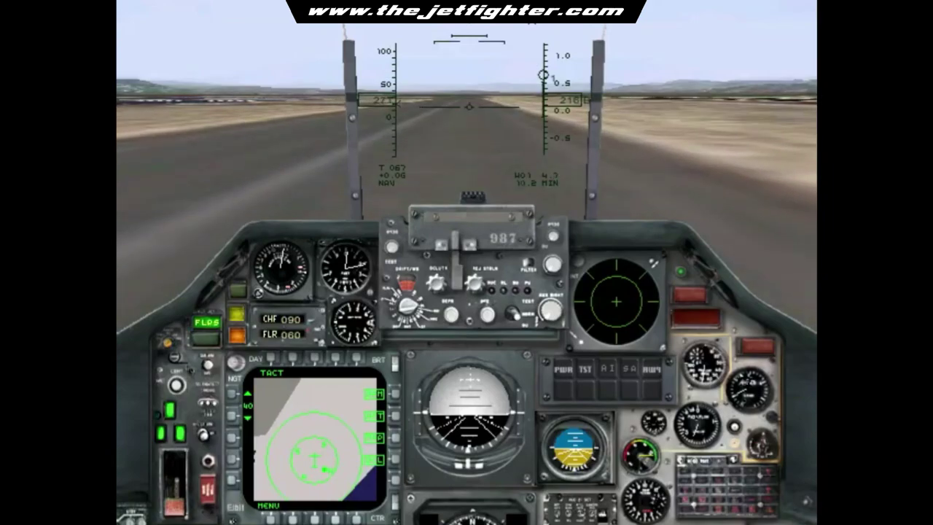
{"action": "key", "text": "F2"}
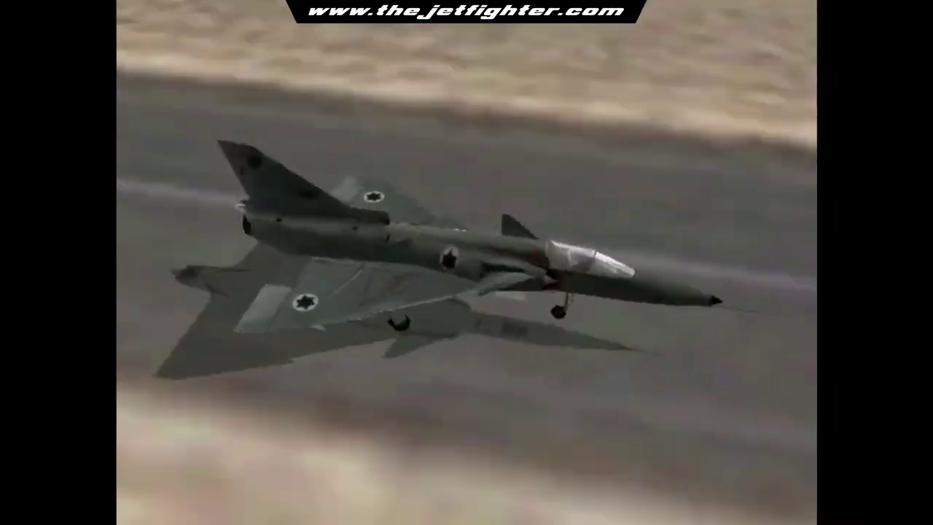